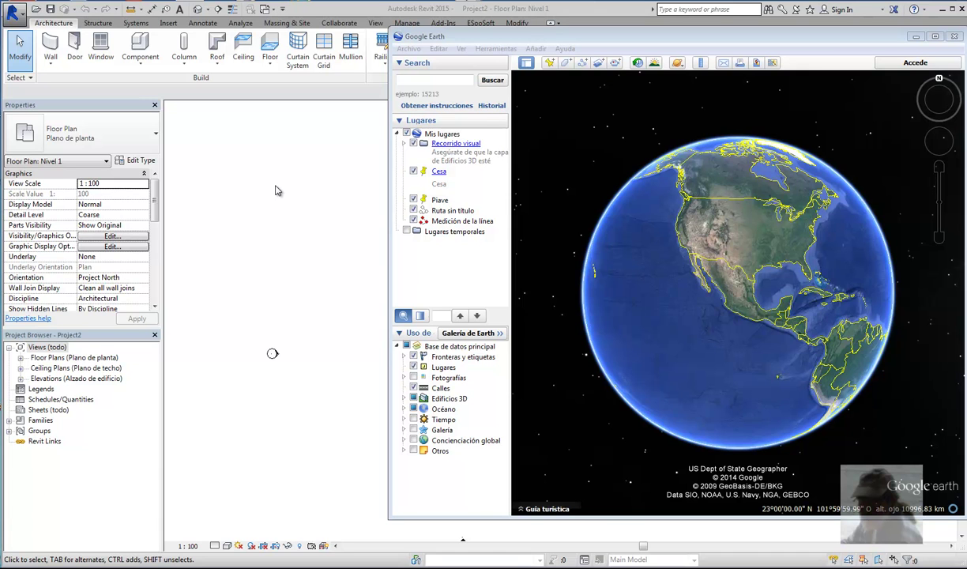
# Step: Open the Emplazamiento site plan from the Floor Plans list
pyautogui.click(313, 218)
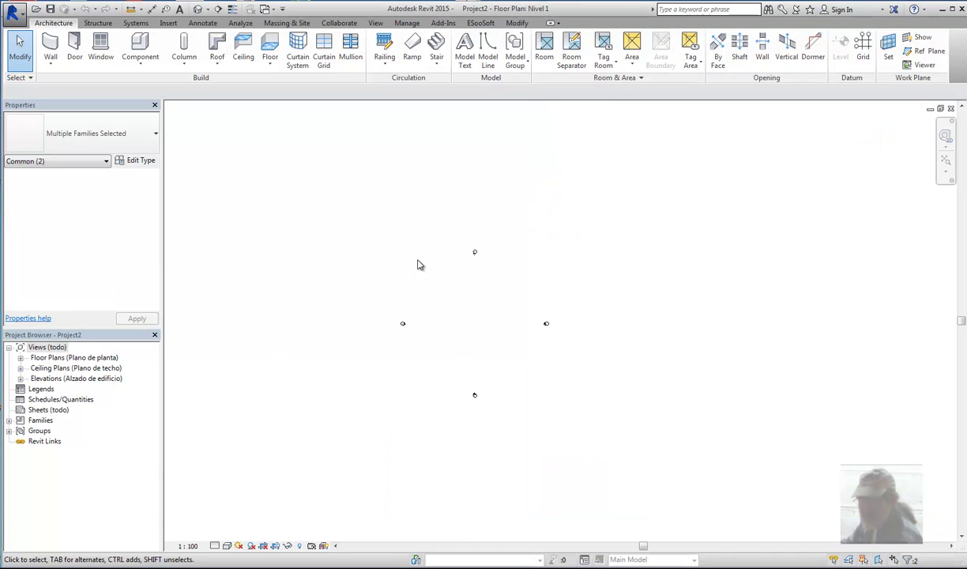
pyautogui.click(21, 358)
pyautogui.doubleClick(63, 369)
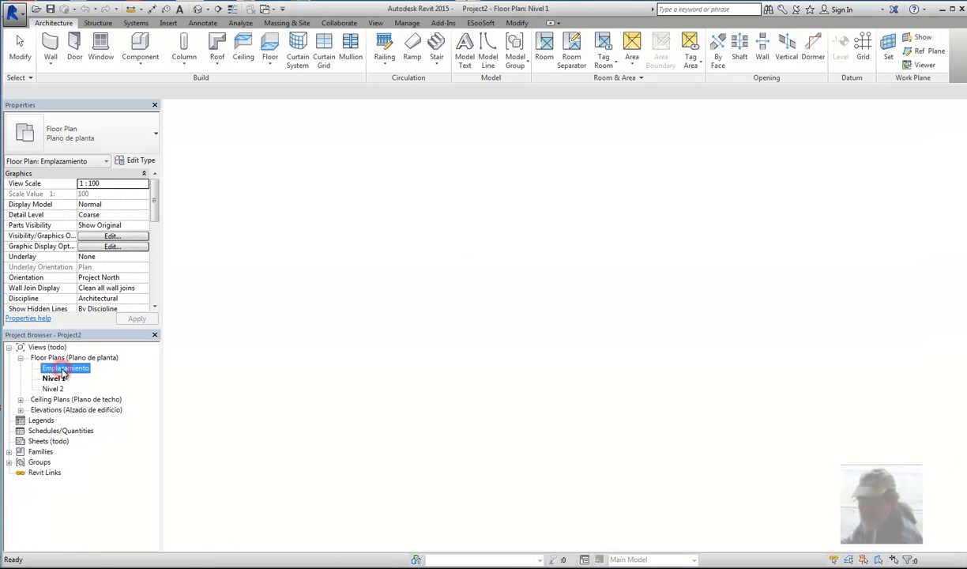
# Step: Drag the bottom and right elevation markers well away from the plan's centre
pyautogui.moveTo(489, 270)
pyautogui.mouseDown()
pyautogui.moveTo(456, 242)
pyautogui.moveTo(478, 129)
pyautogui.mouseUp()
pyautogui.moveTo(478, 398); pyautogui.dragTo(474, 519)
pyautogui.click(560, 344)
pyautogui.click(546, 323)
pyautogui.moveTo(546, 323); pyautogui.dragTo(842, 317)
# Step: Drag the left elevation marker far out to the left
pyautogui.click(410, 334)
pyautogui.click(405, 325)
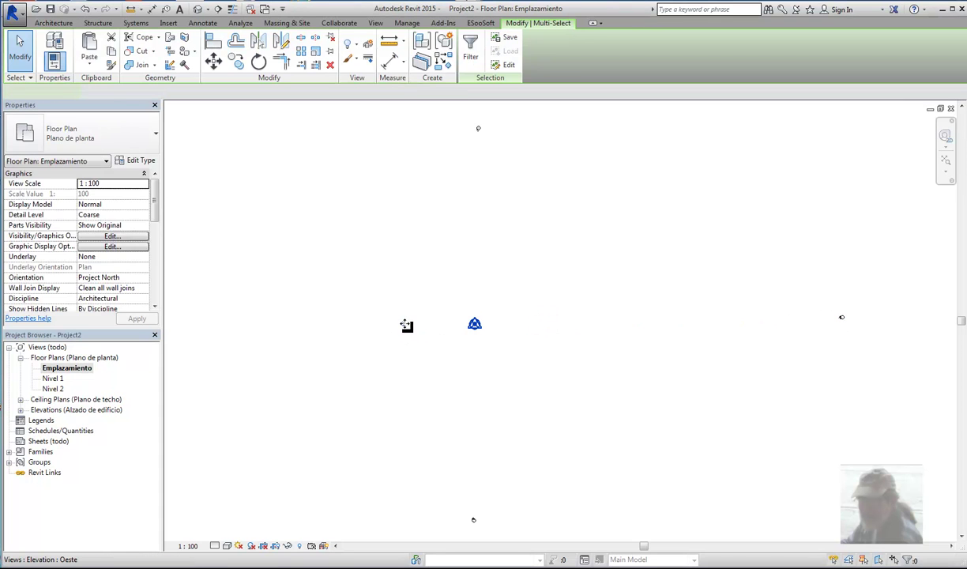
pyautogui.moveTo(405, 324); pyautogui.dragTo(189, 321)
pyautogui.click(290, 290)
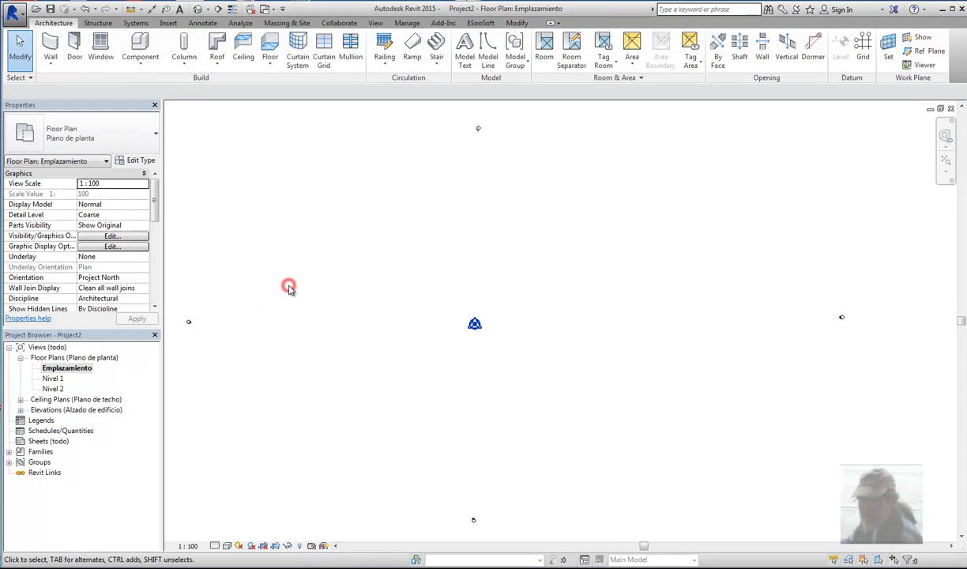
pyautogui.scroll(-1, 294, 290)
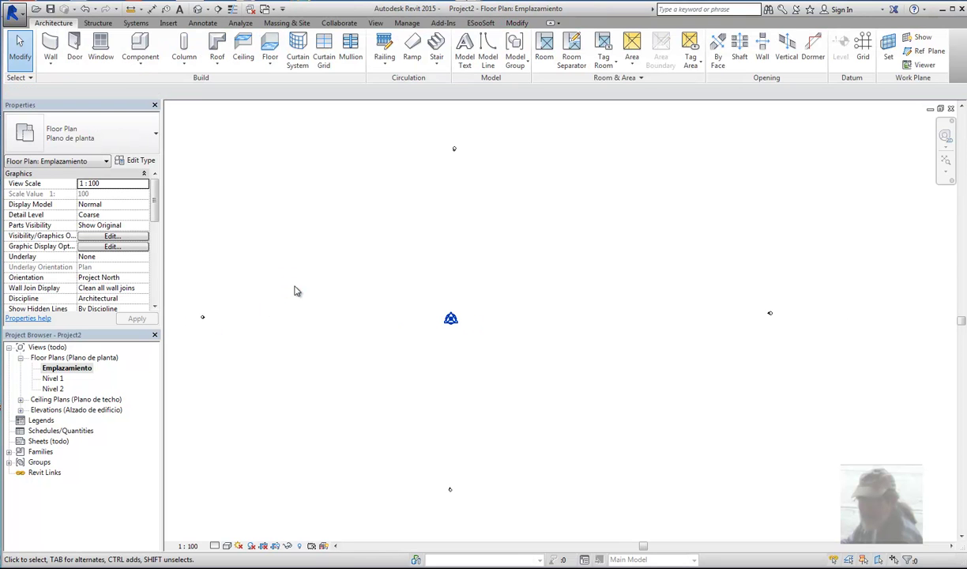
pyautogui.click(20, 409)
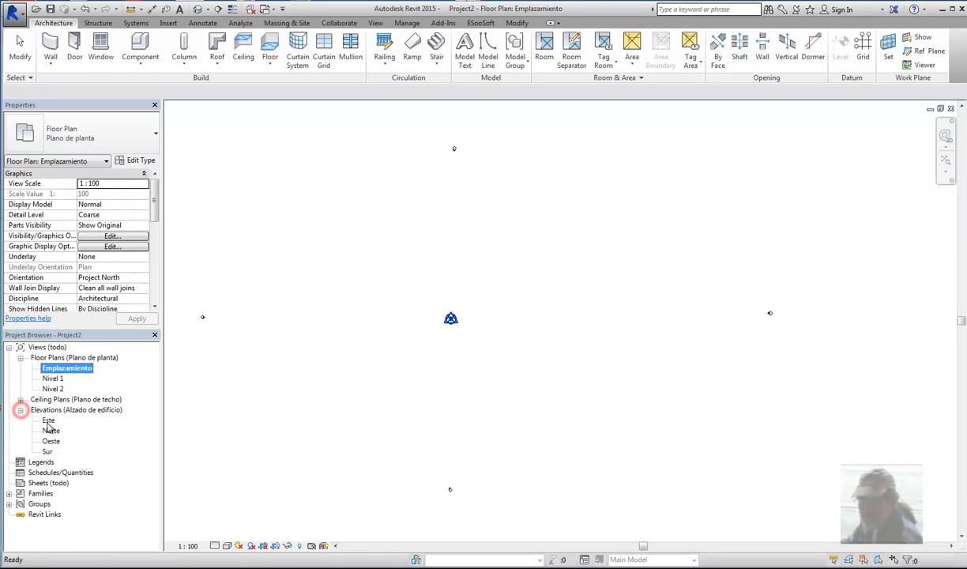
# Step: In the Norte elevation, stretch the Nivel 2 level's right end outward
pyautogui.doubleClick(50, 431)
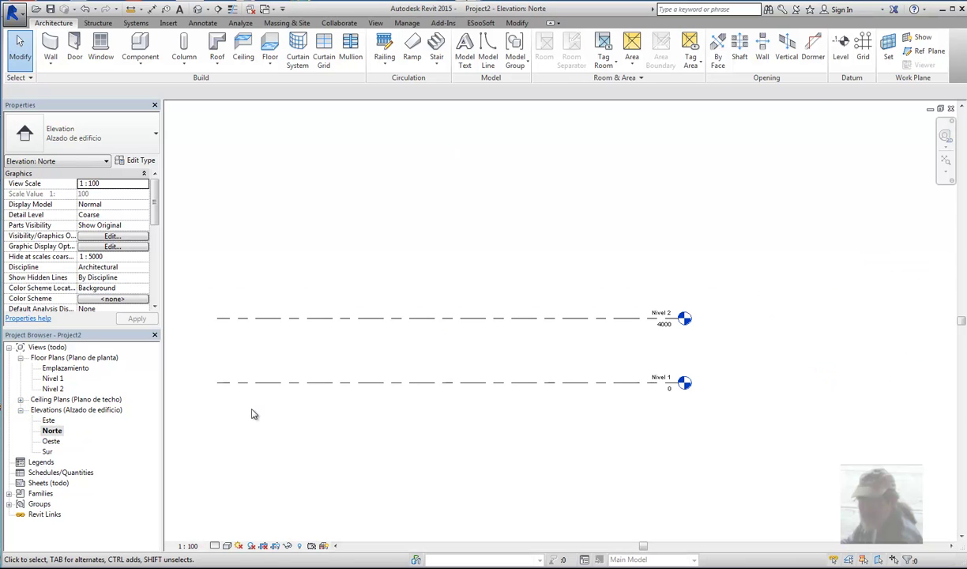
pyautogui.click(519, 318)
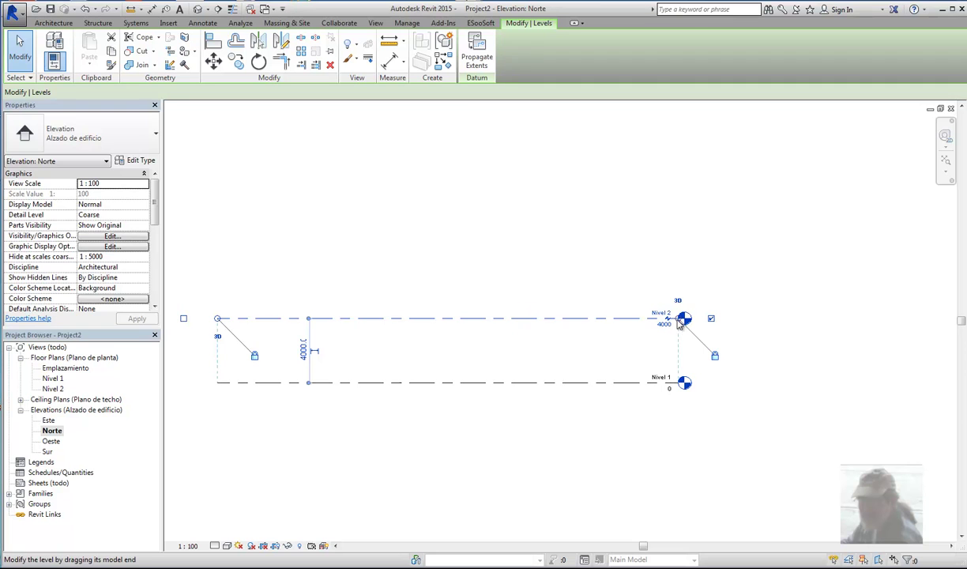
pyautogui.moveTo(681, 320)
pyautogui.mouseDown()
pyautogui.moveTo(952, 319)
pyautogui.moveTo(802, 324)
pyautogui.mouseUp()
pyautogui.scroll(-4, 801, 324)
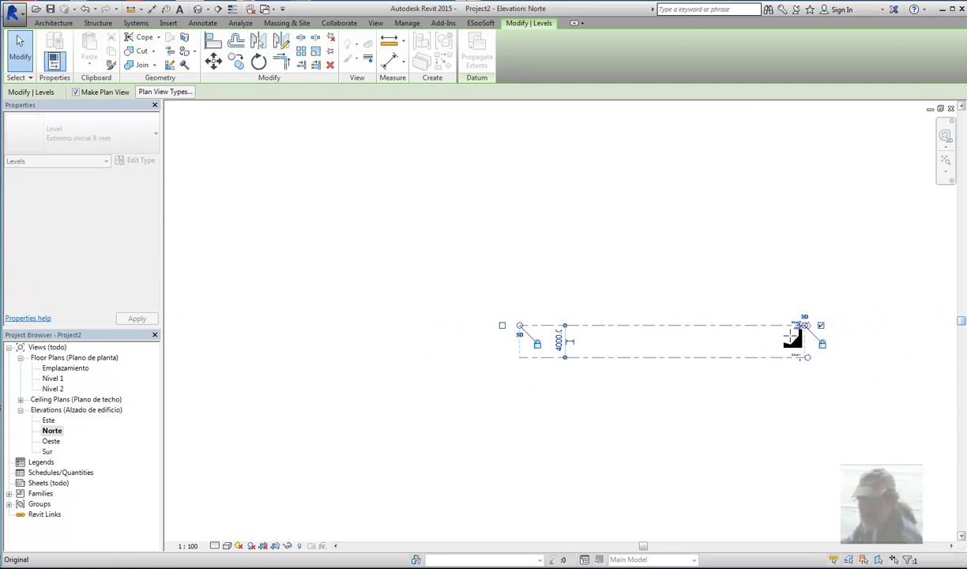
pyautogui.moveTo(899, 332); pyautogui.dragTo(885, 331)
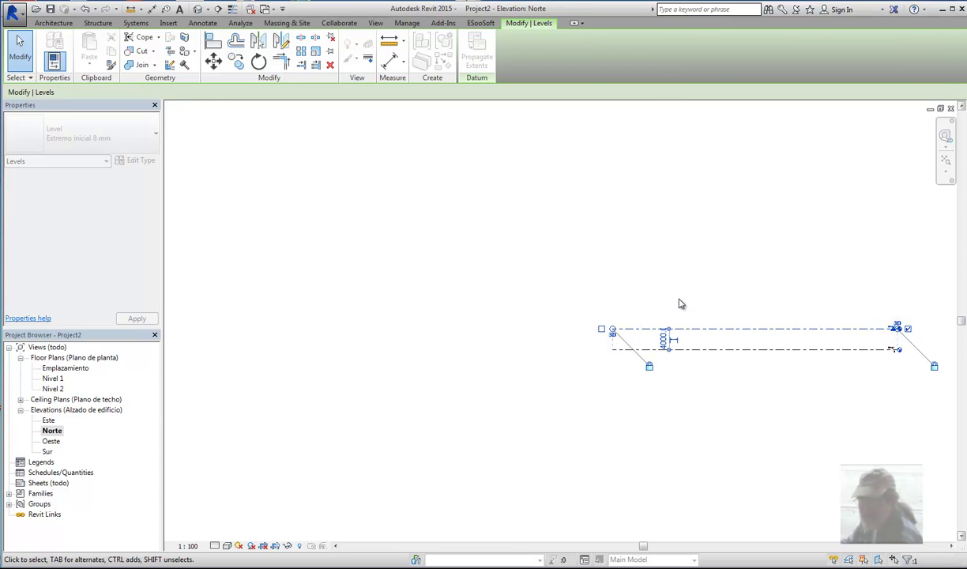
pyautogui.click(679, 302)
# Step: Stretch the Nivel 2 level's left end far to the left
pyautogui.click(621, 329)
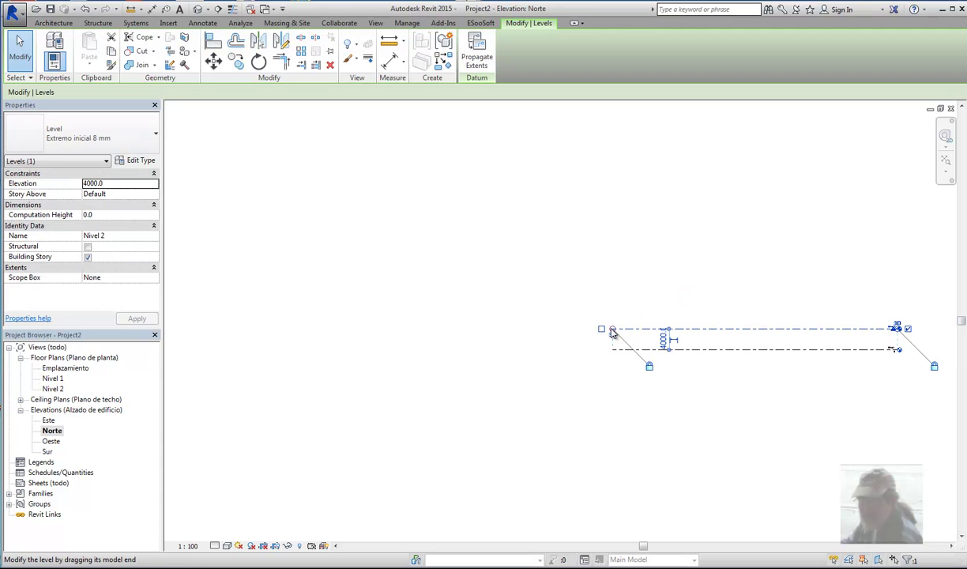
pyautogui.moveTo(611, 328); pyautogui.dragTo(174, 328)
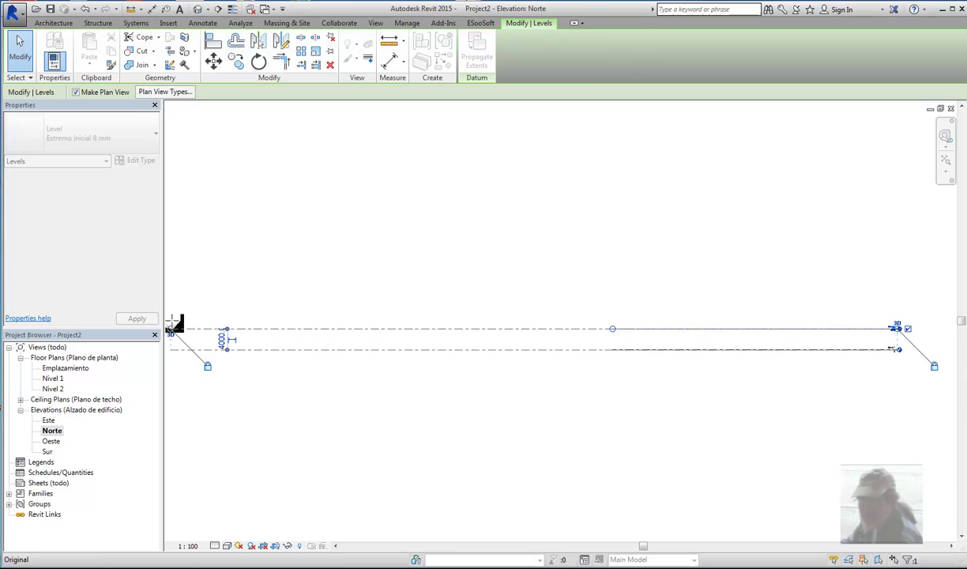
pyautogui.click(293, 286)
pyautogui.scroll(-3, 356, 306)
pyautogui.scroll(-1, 448, 330)
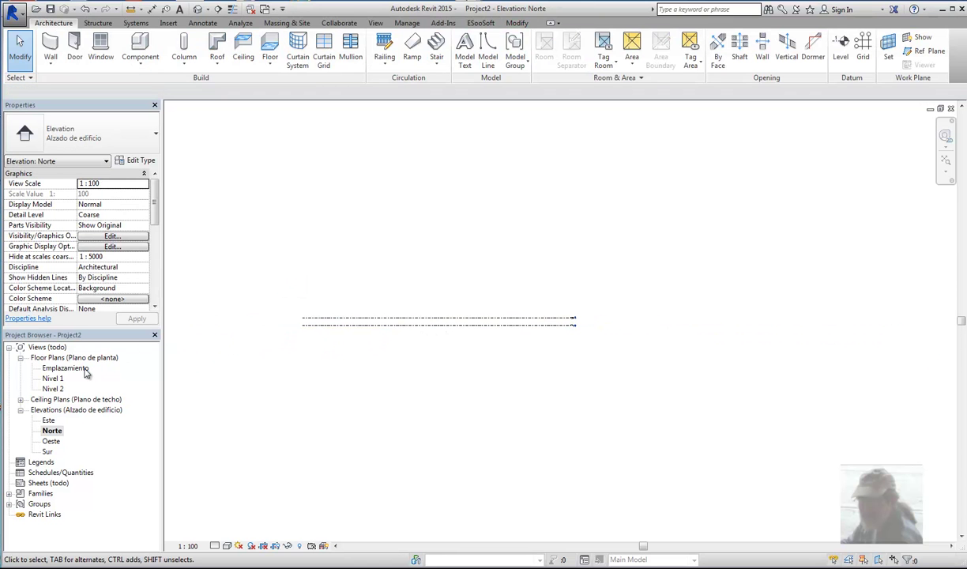
# Step: Reopen the Emplazamiento plan, then fly Google Earth to Cesa and zoom around the Piave placemarks
pyautogui.doubleClick(87, 369)
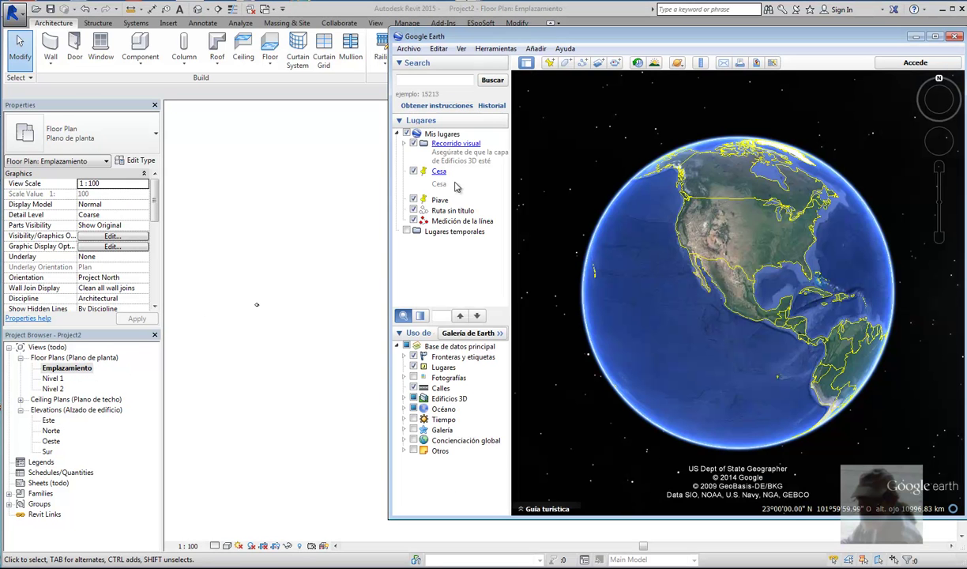
pyautogui.doubleClick(440, 175)
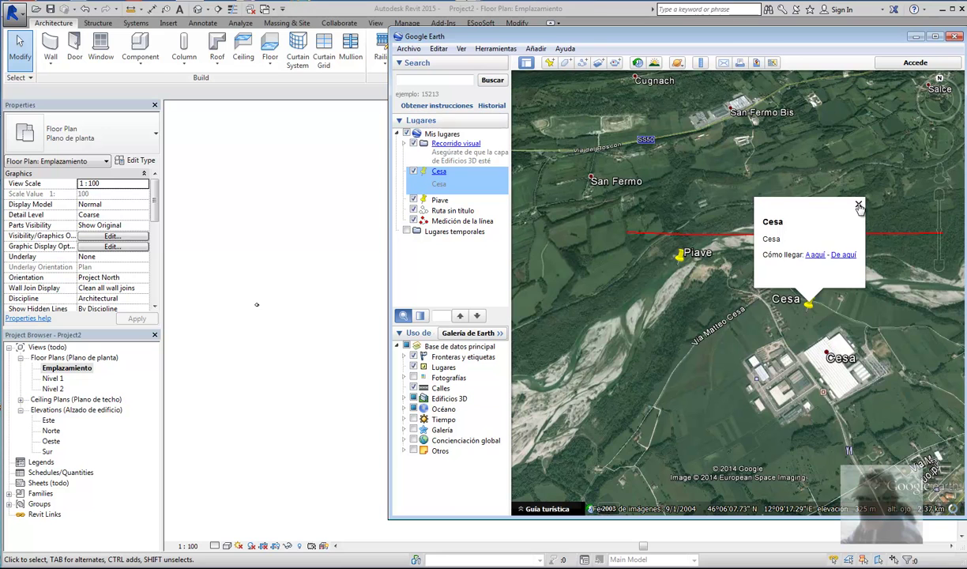
pyautogui.click(858, 206)
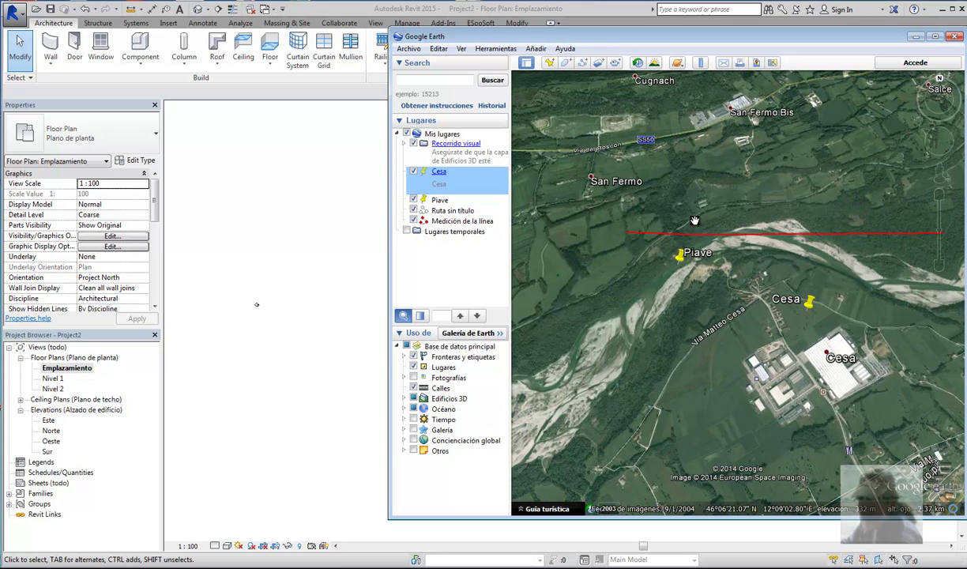
pyautogui.scroll(3, 739, 280)
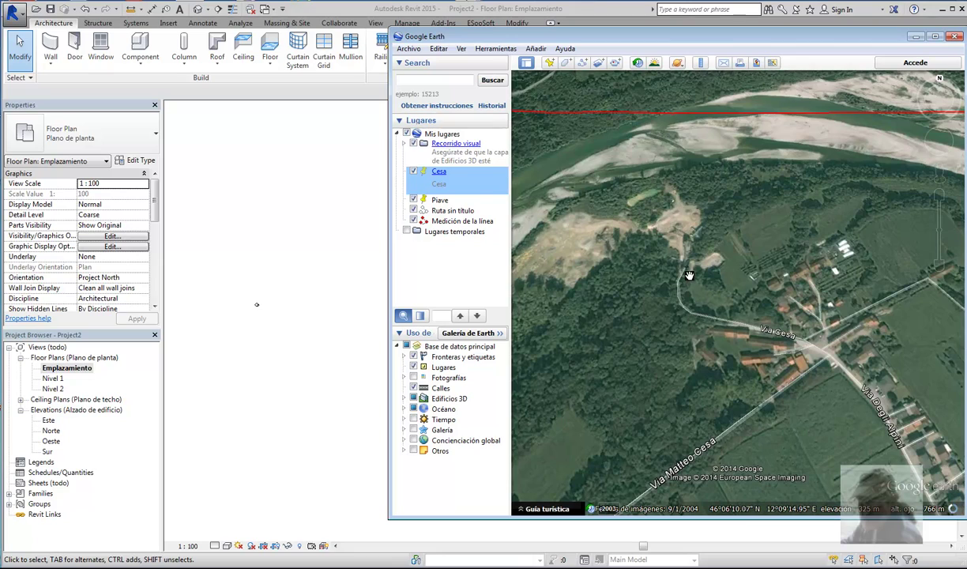
pyautogui.scroll(-2, 752, 297)
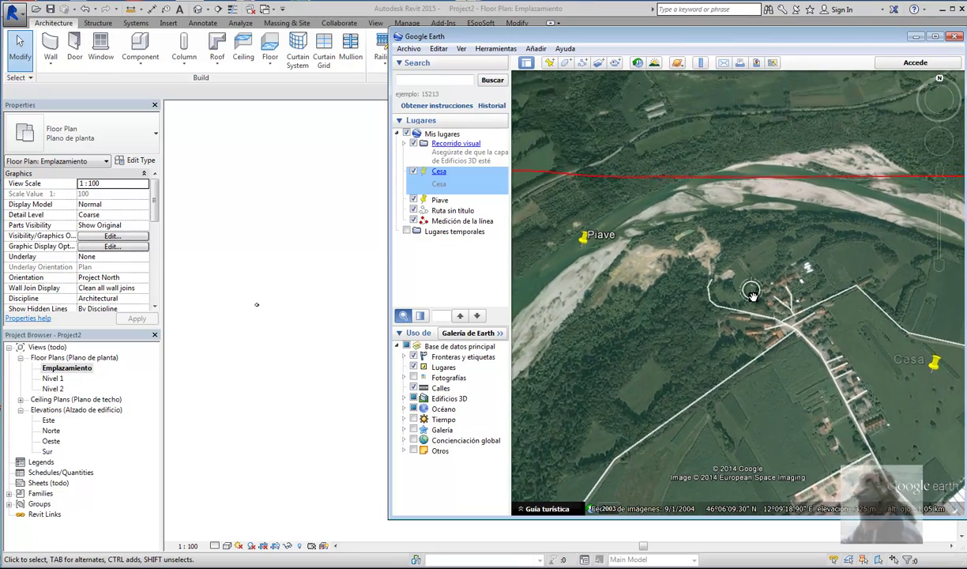
pyautogui.scroll(-3, 682, 236)
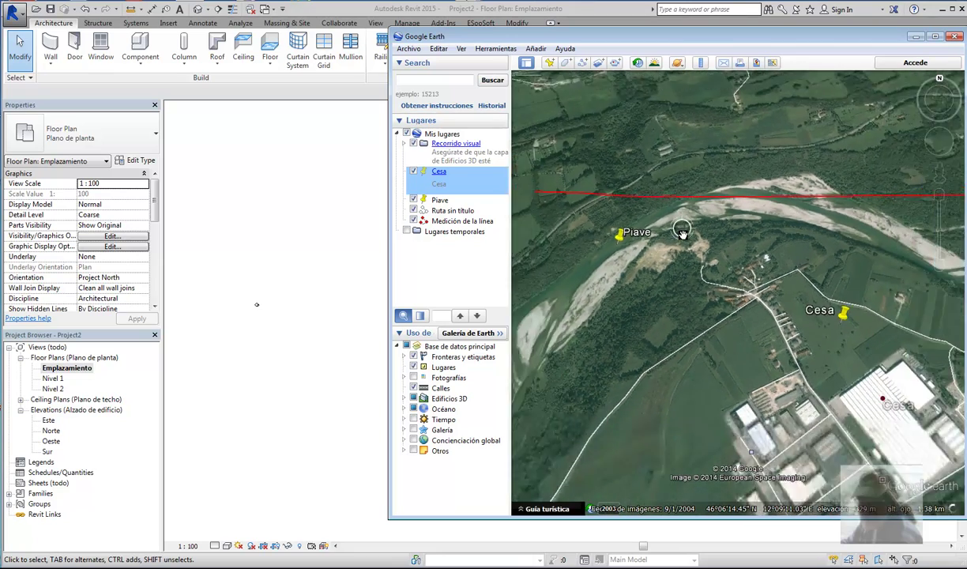
pyautogui.scroll(-1, 692, 237)
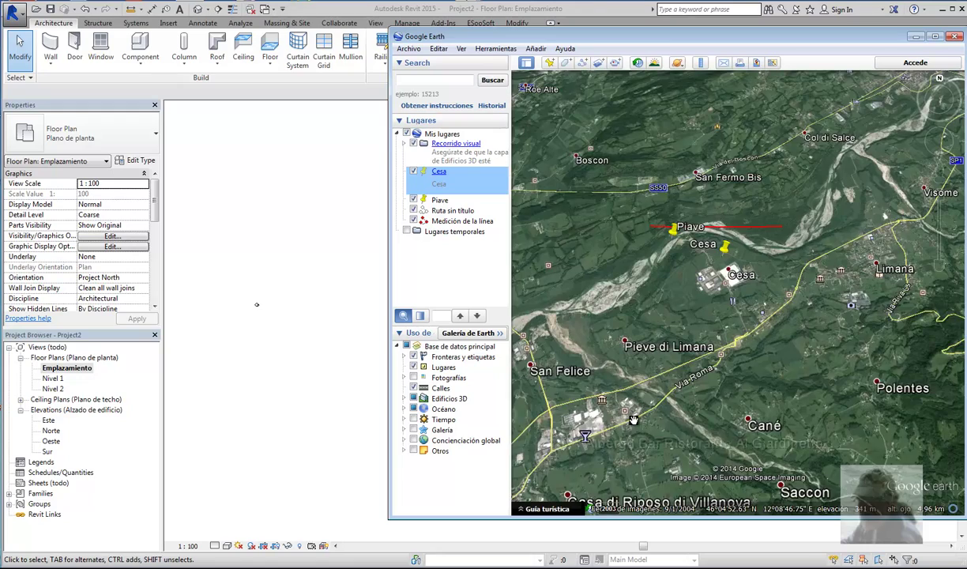
# Step: Zoom out over the Belluno valley and pan to bring Cesa higher in view
pyautogui.scroll(-2, 581, 442)
pyautogui.scroll(-1, 640, 417)
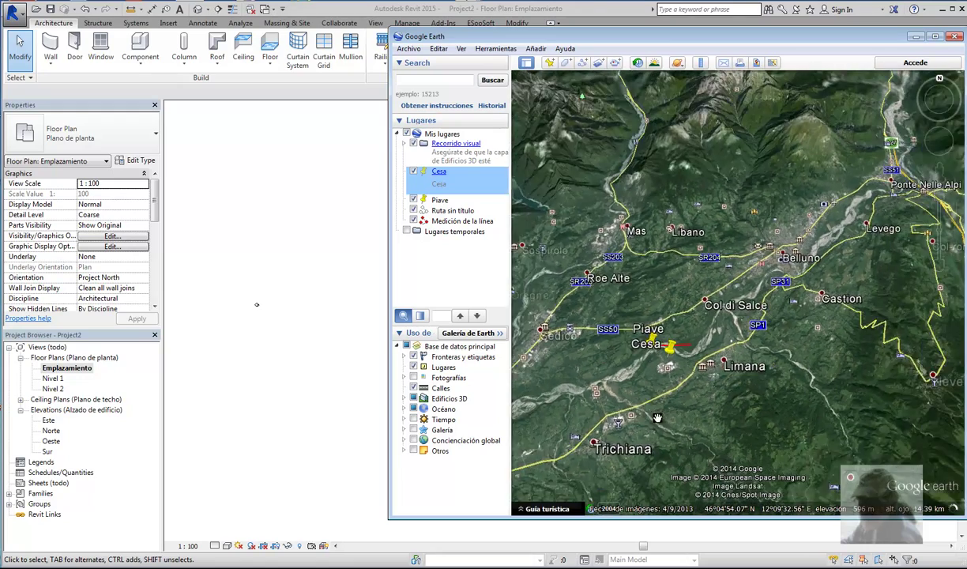
pyautogui.scroll(-1, 640, 420)
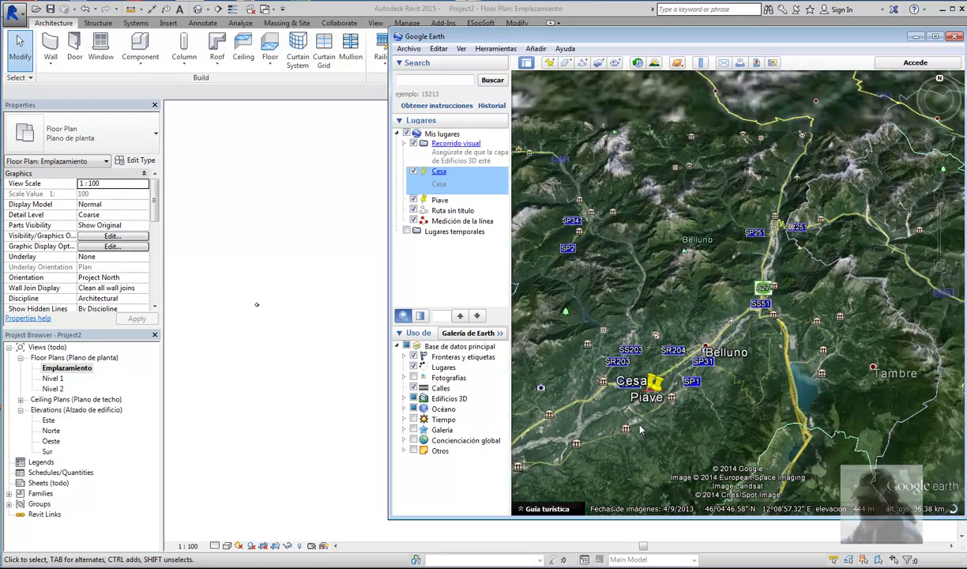
pyautogui.scroll(-2, 631, 425)
pyautogui.moveTo(624, 425); pyautogui.dragTo(641, 390)
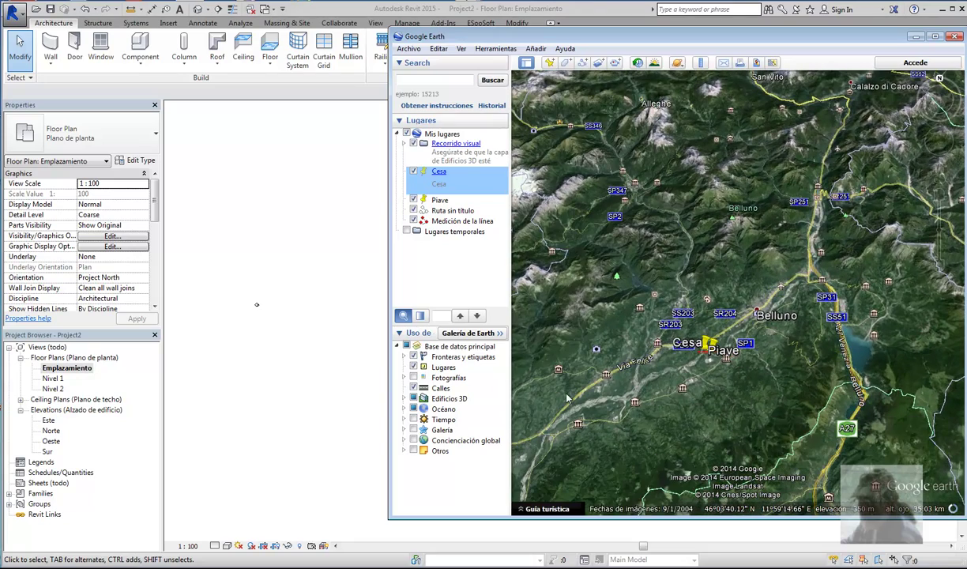
# Step: Zoom back in on the Cesa site and the red measured line across the Piave
pyautogui.scroll(2, 697, 354)
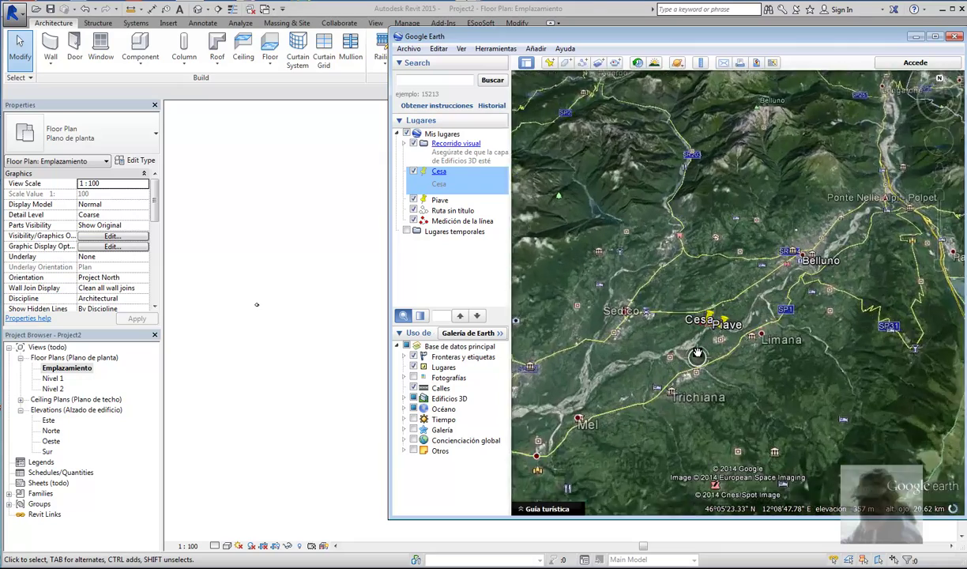
pyautogui.scroll(3, 697, 354)
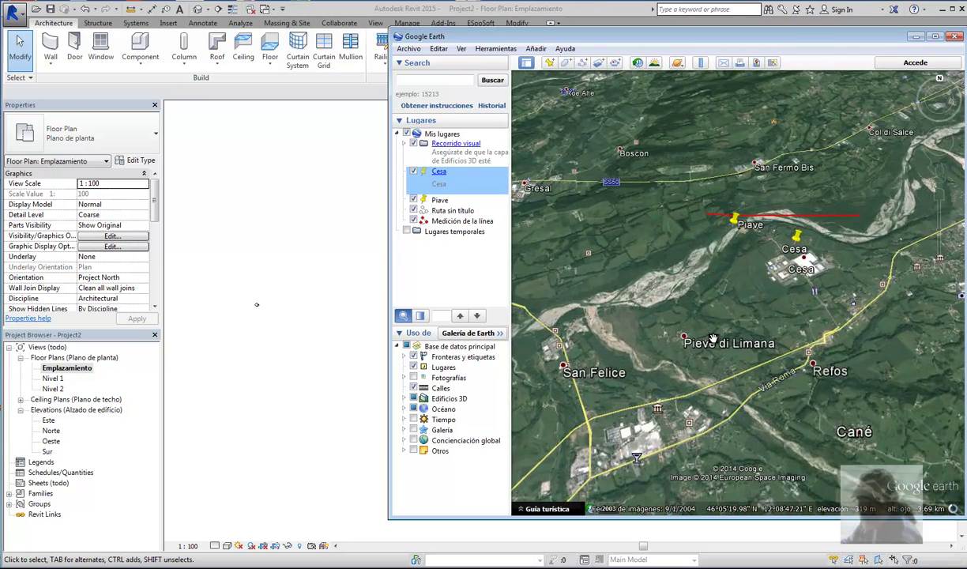
pyautogui.scroll(-3, 616, 304)
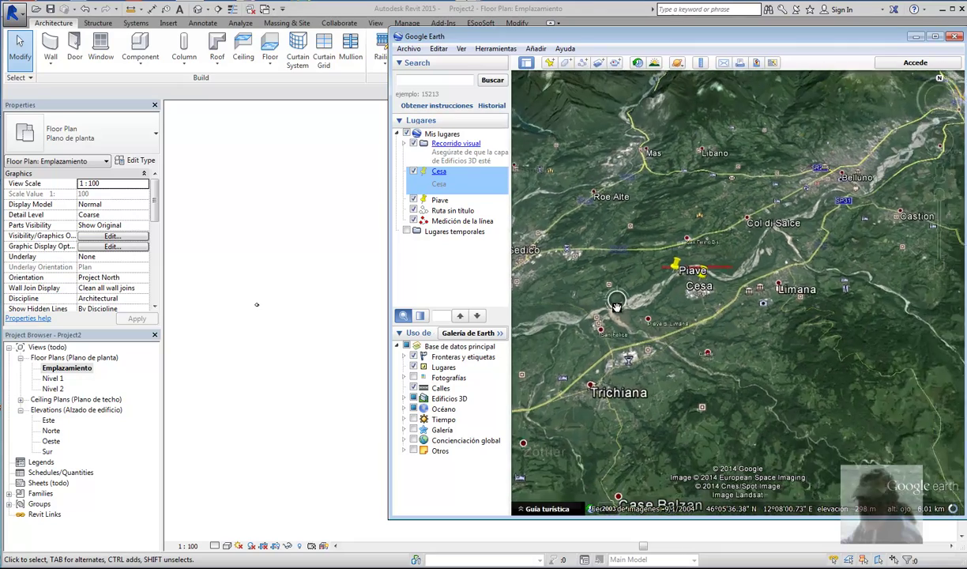
pyautogui.scroll(-1, 616, 304)
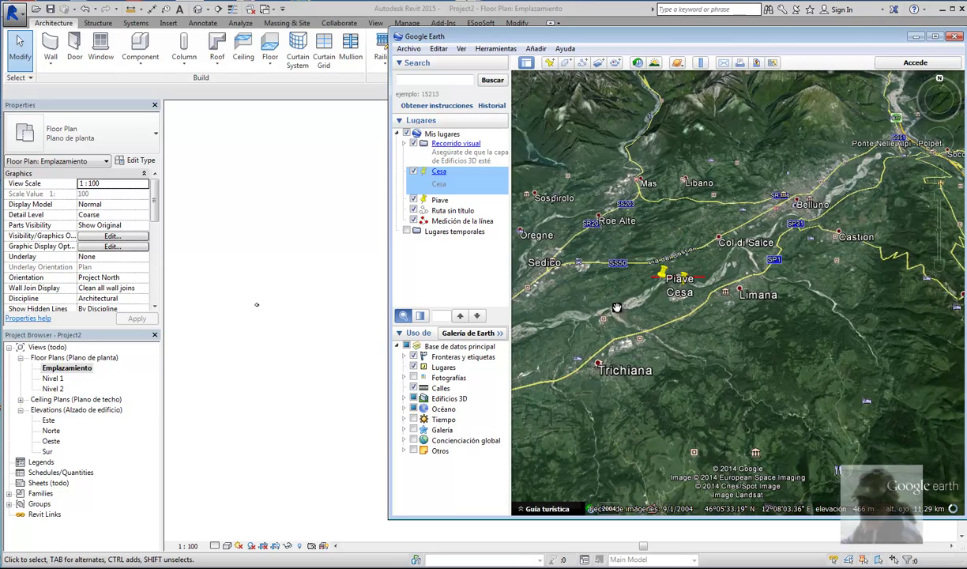
pyautogui.scroll(-1, 626, 309)
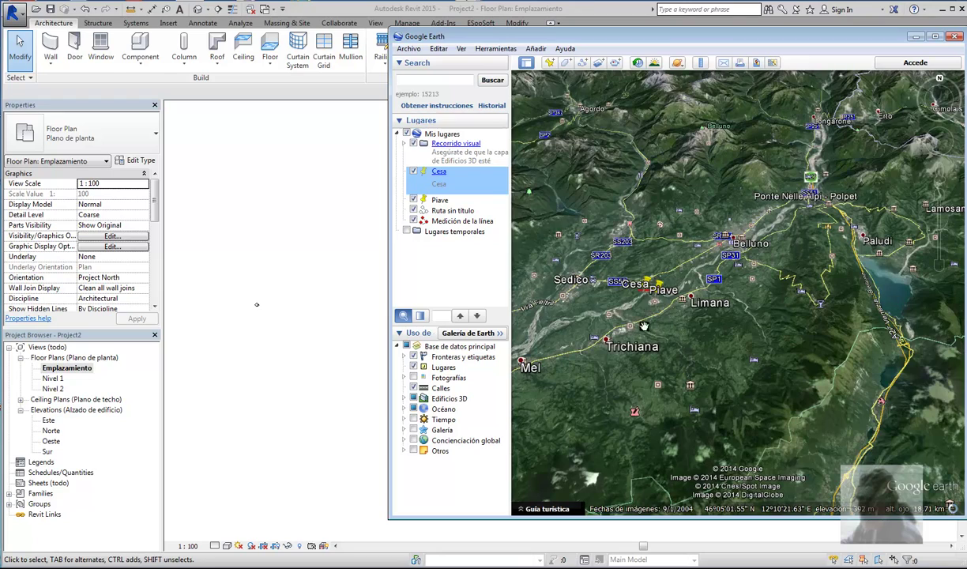
pyautogui.scroll(2, 642, 333)
pyautogui.moveTo(643, 333); pyautogui.dragTo(721, 233)
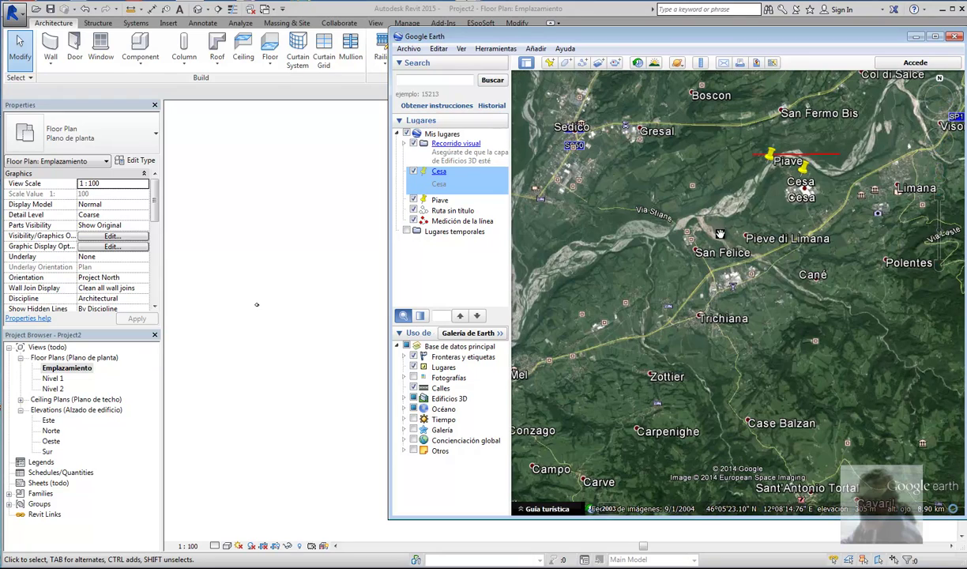
pyautogui.scroll(2, 805, 162)
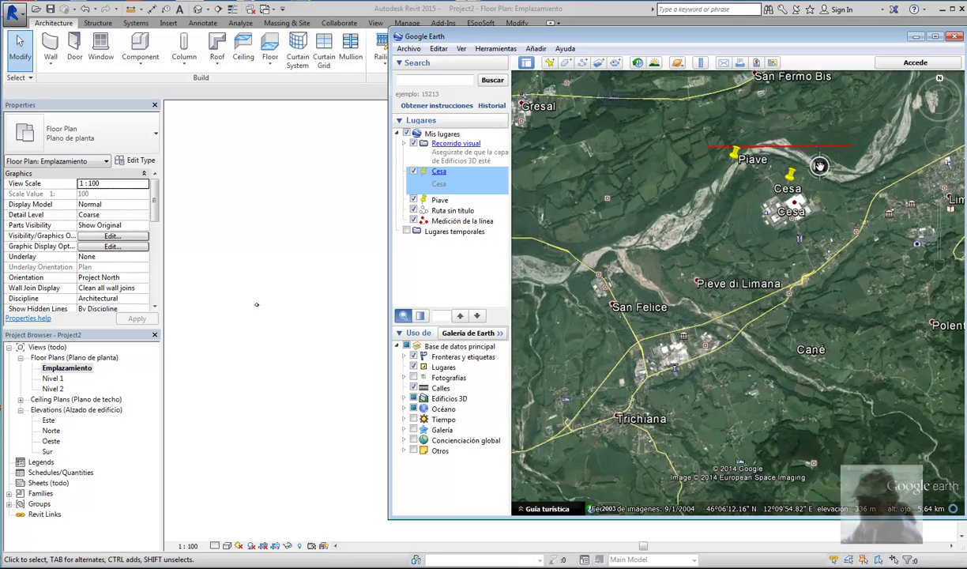
pyautogui.scroll(1, 819, 166)
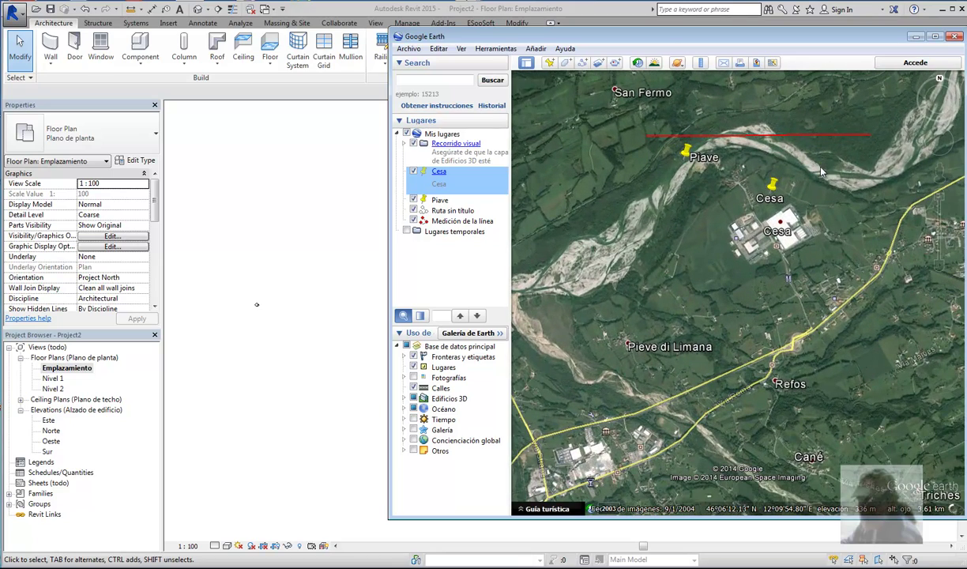
# Step: Bring Revit forward and open the CADtoEarth Pane from the Add-Ins tab
pyautogui.click(316, 167)
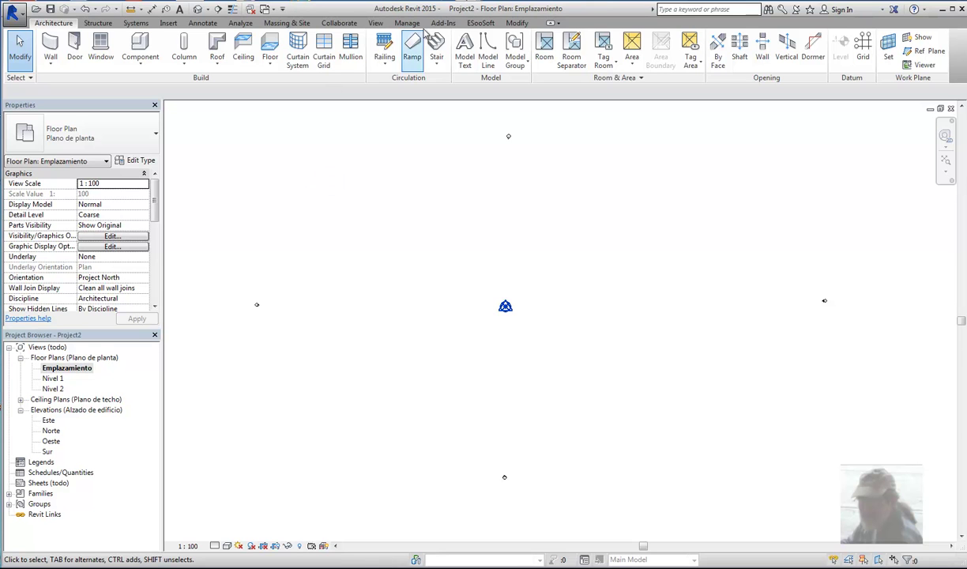
pyautogui.click(443, 23)
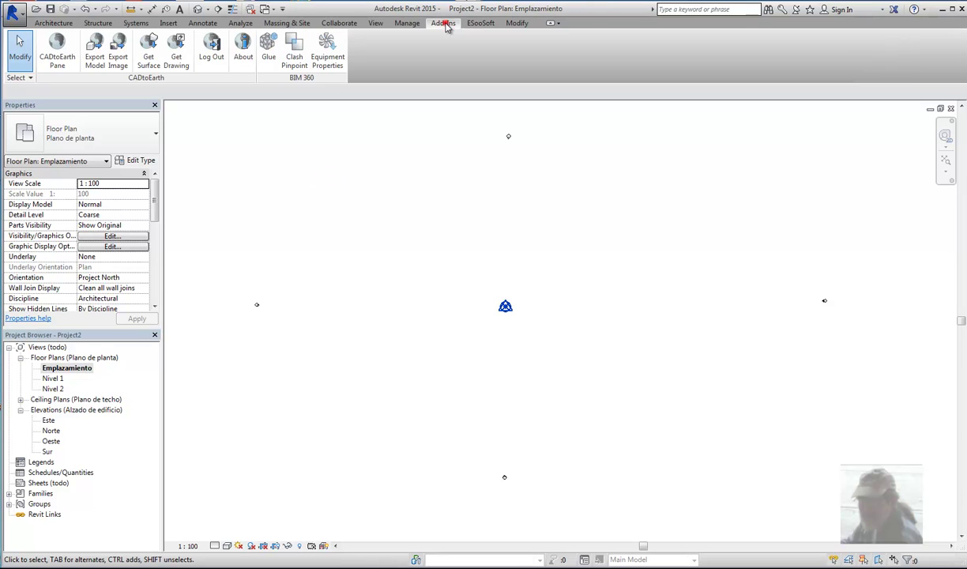
pyautogui.click(55, 52)
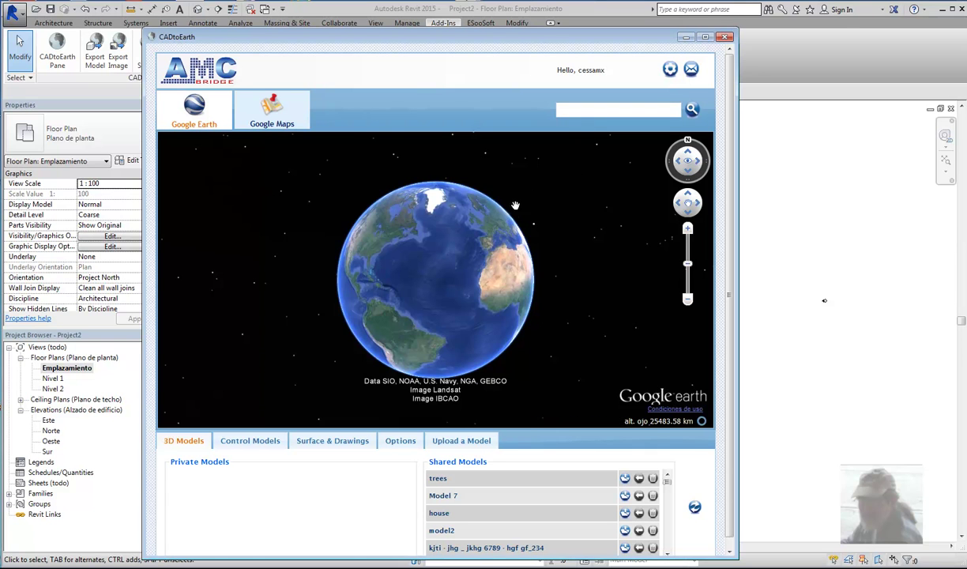
# Step: Rotate and zoom the CADtoEarth globe to centre on northern Italy
pyautogui.moveTo(492, 237); pyautogui.dragTo(459, 271)
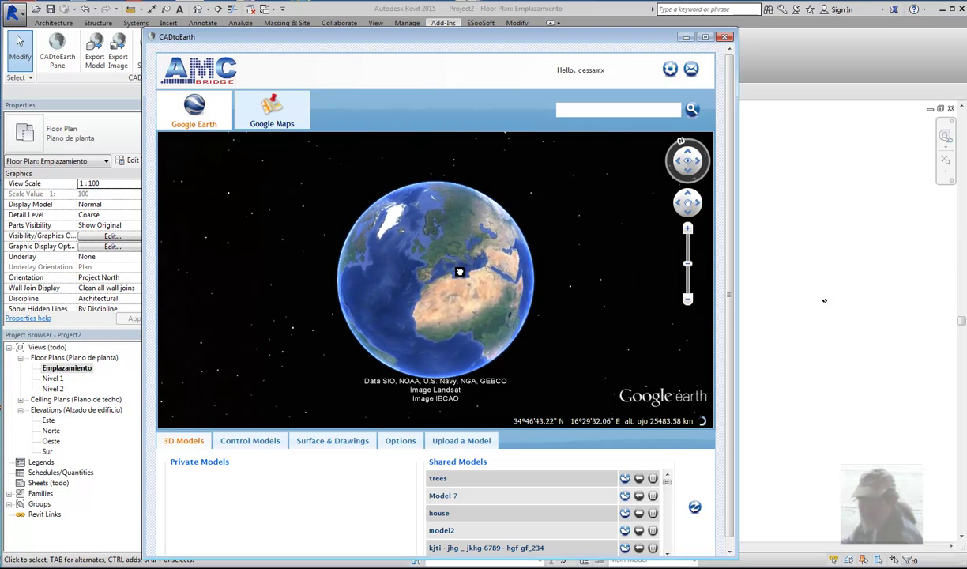
pyautogui.doubleClick(438, 261)
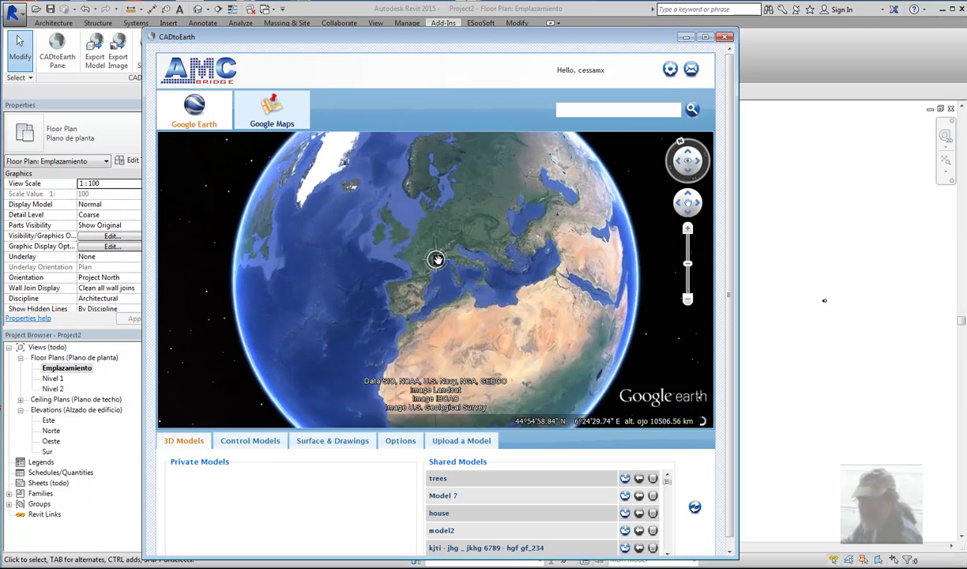
pyautogui.scroll(3, 436, 259)
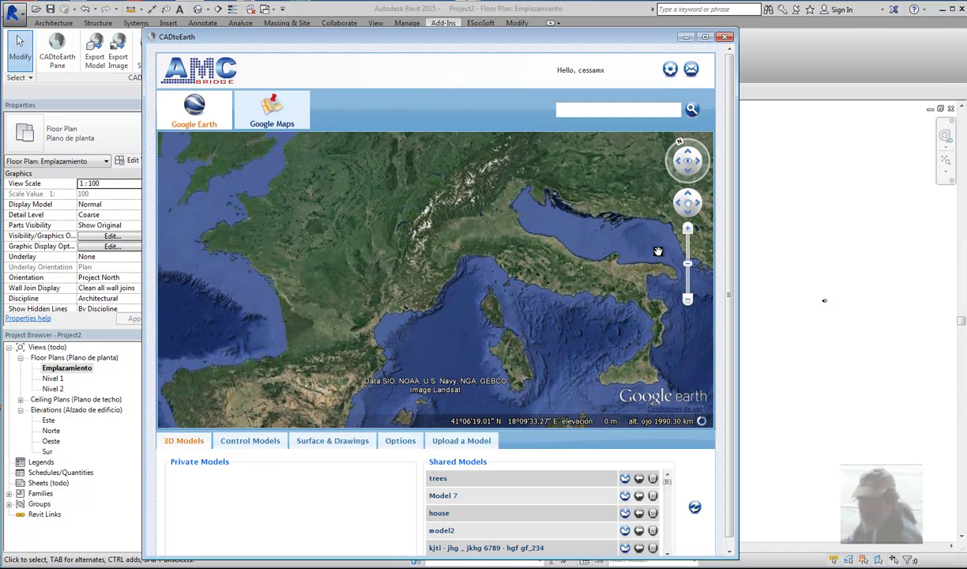
pyautogui.moveTo(657, 252); pyautogui.dragTo(648, 263)
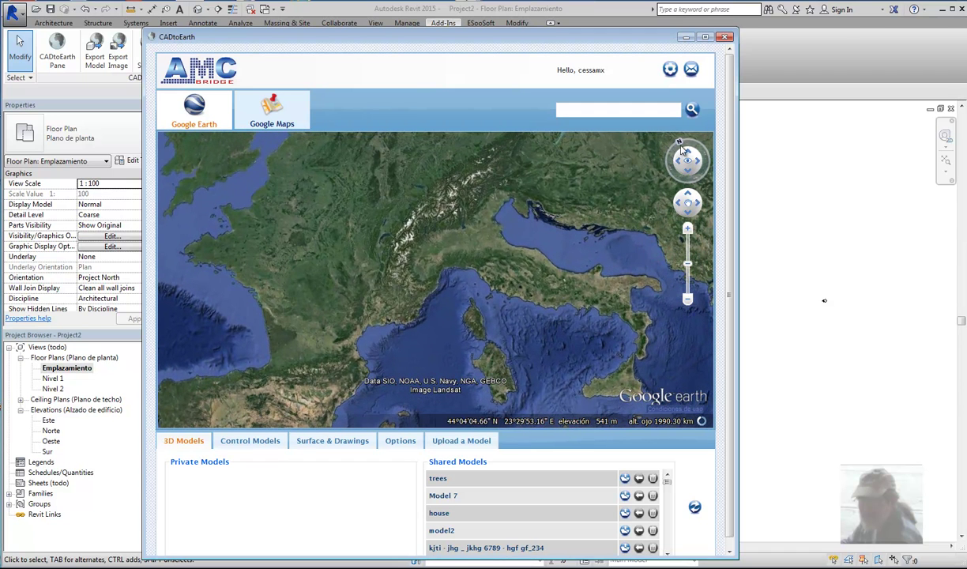
pyautogui.click(682, 144)
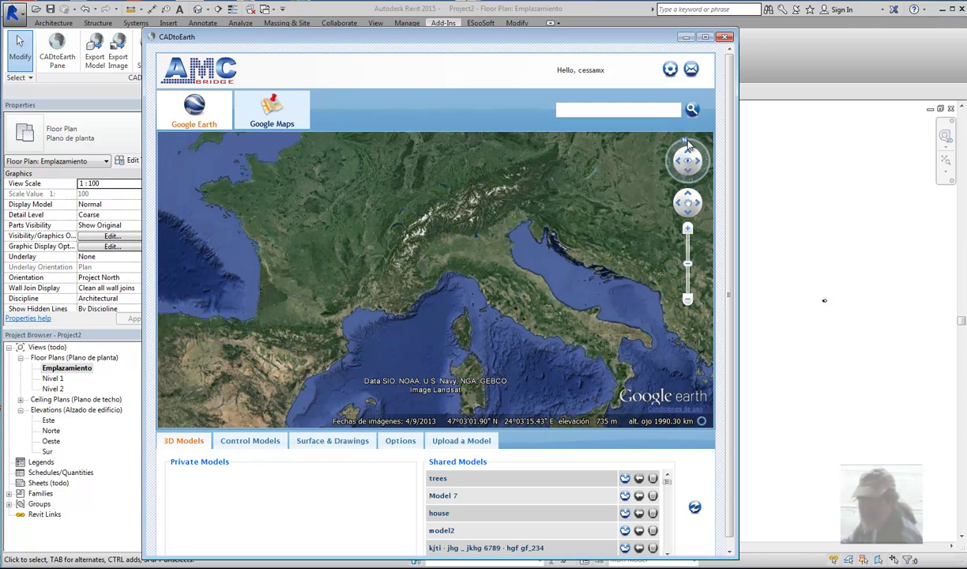
pyautogui.click(687, 142)
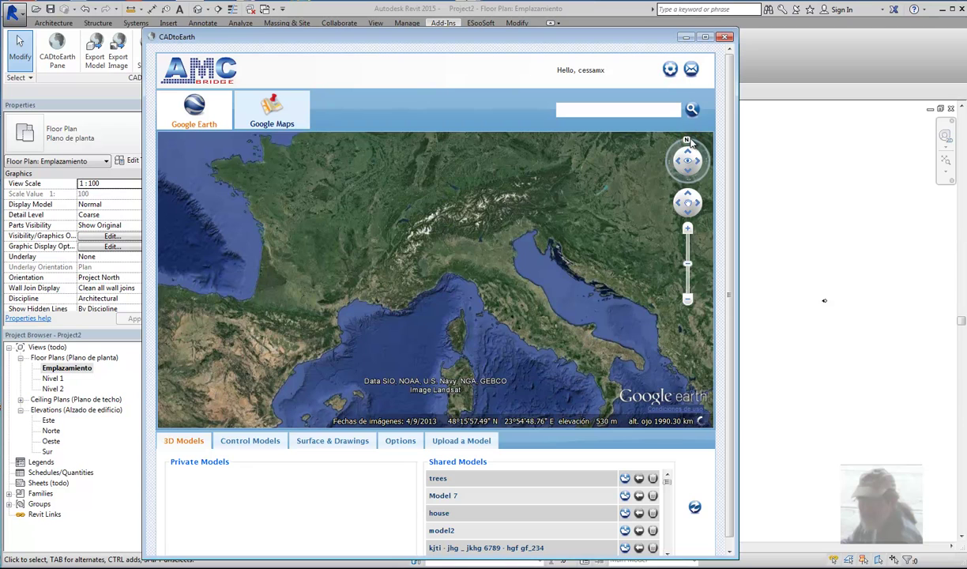
pyautogui.click(688, 142)
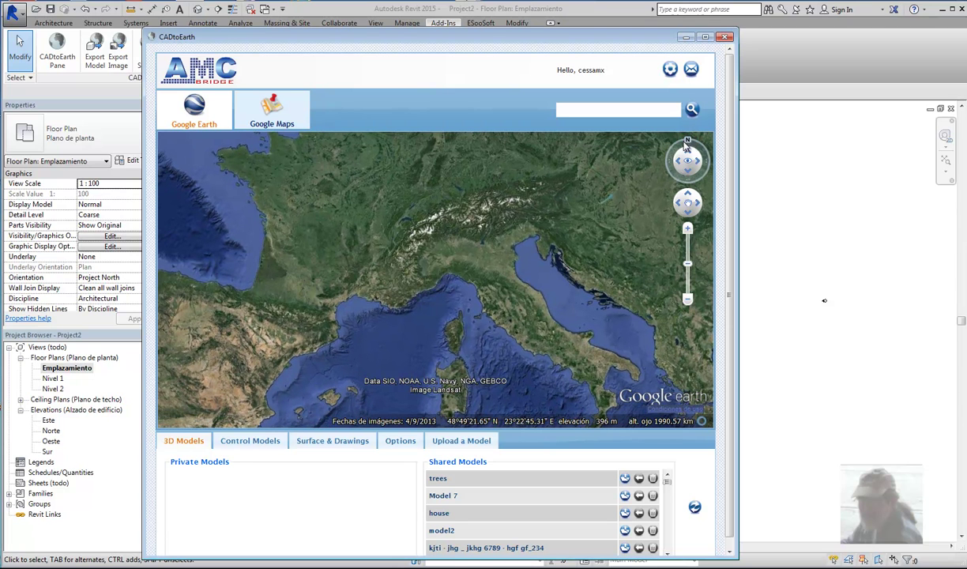
# Step: Zoom in to about 3.75 km altitude over the Piave riverbed by the industrial site
pyautogui.scroll(3, 513, 191)
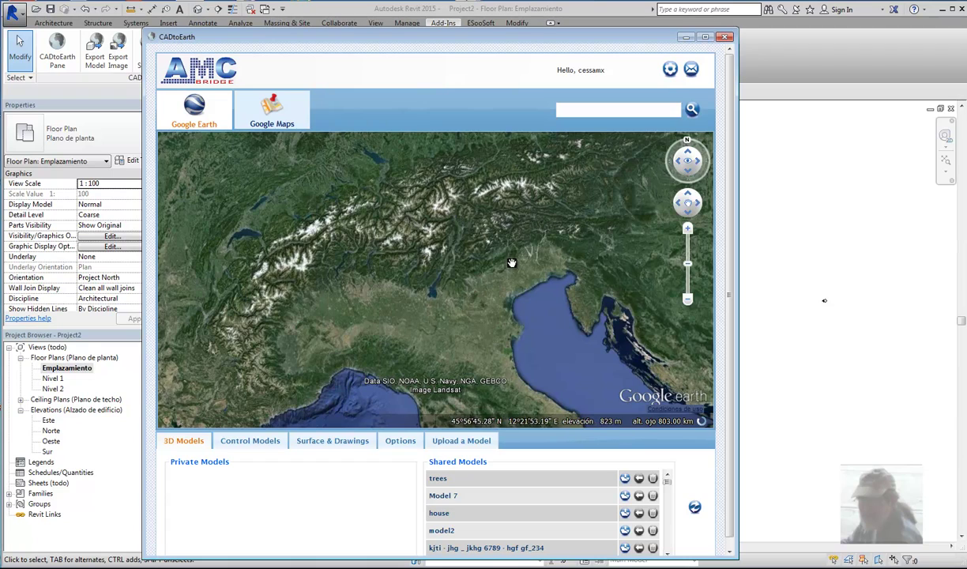
pyautogui.scroll(3, 503, 320)
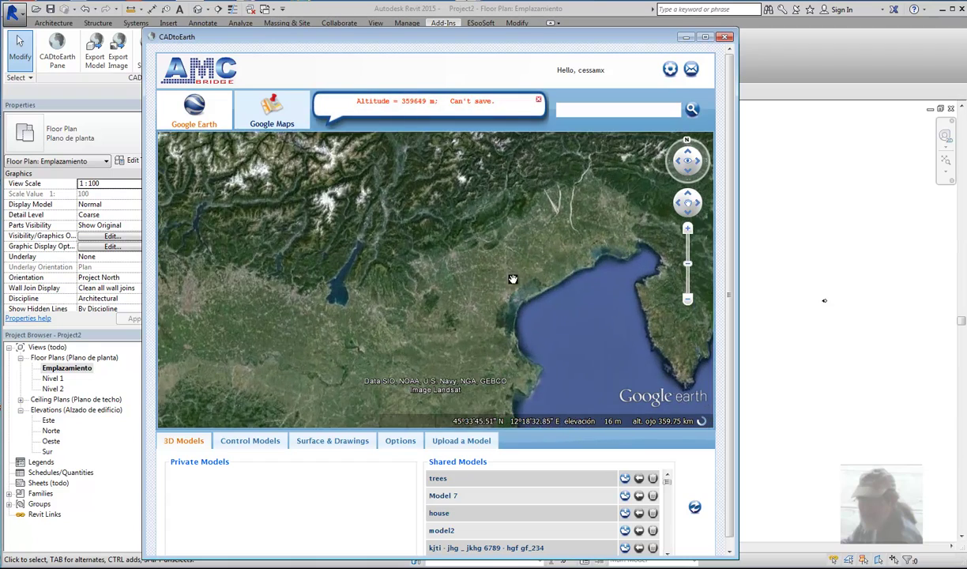
pyautogui.scroll(2, 512, 260)
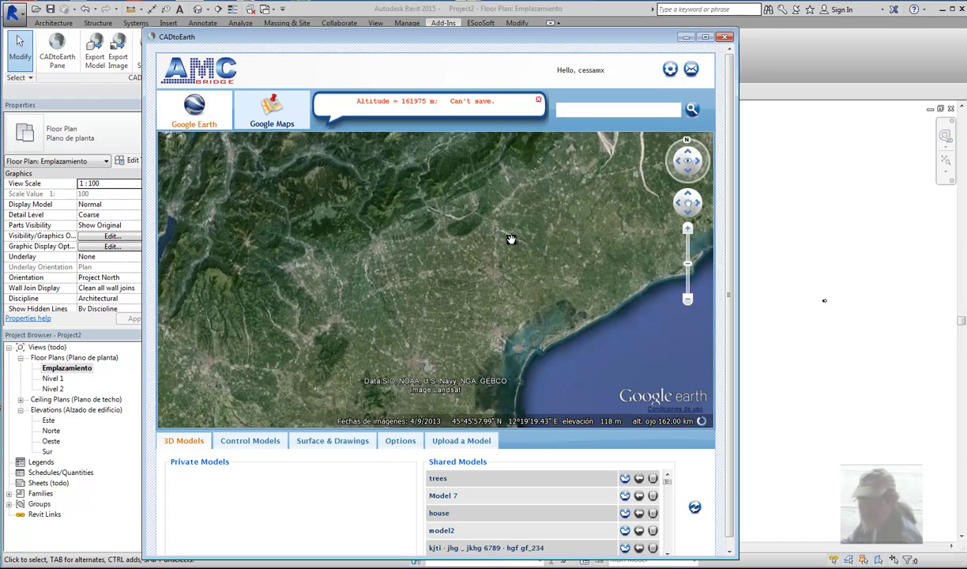
pyautogui.scroll(1, 510, 239)
pyautogui.scroll(1, 511, 240)
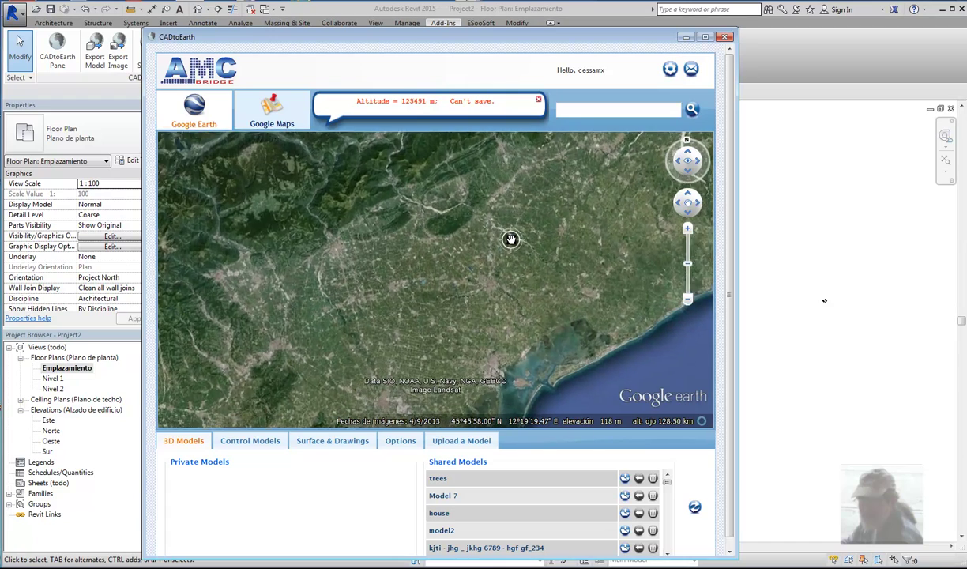
pyautogui.scroll(-2, 493, 248)
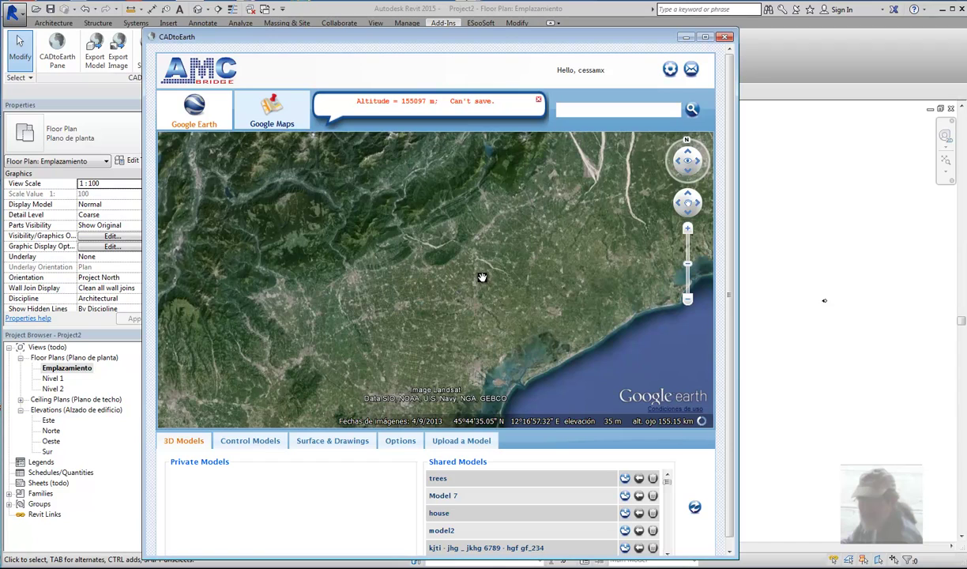
pyautogui.scroll(3, 485, 139)
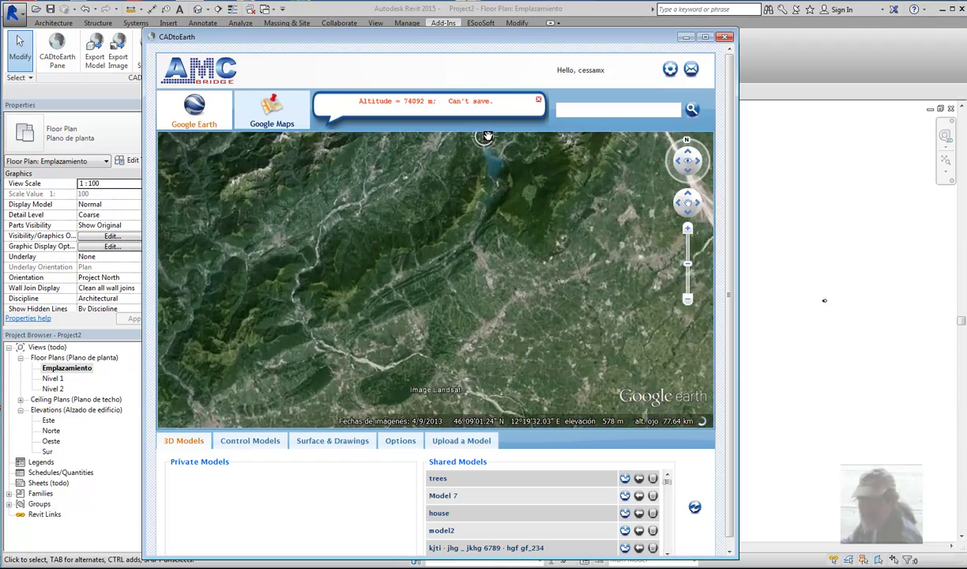
pyautogui.scroll(1, 497, 144)
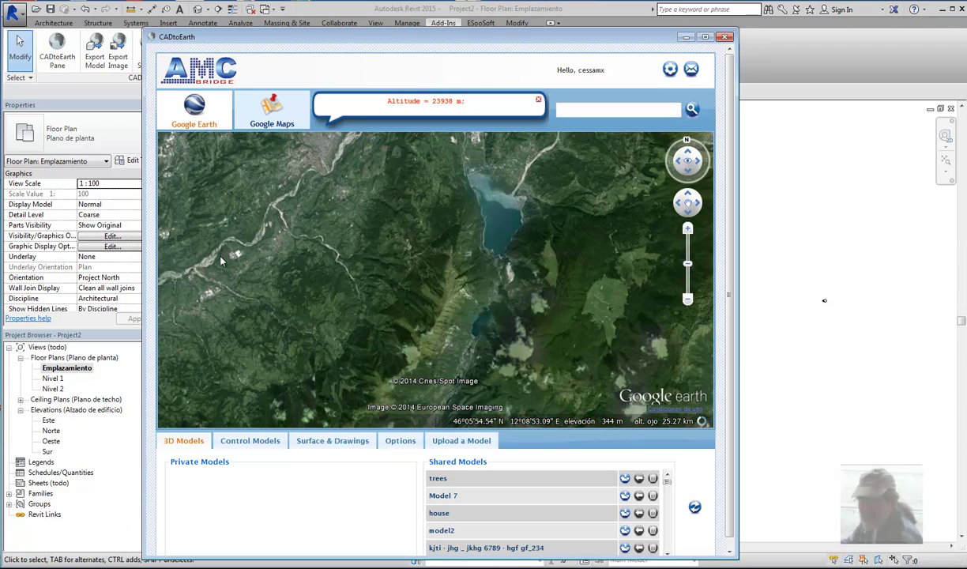
pyautogui.scroll(3, 221, 260)
pyautogui.doubleClick(304, 243)
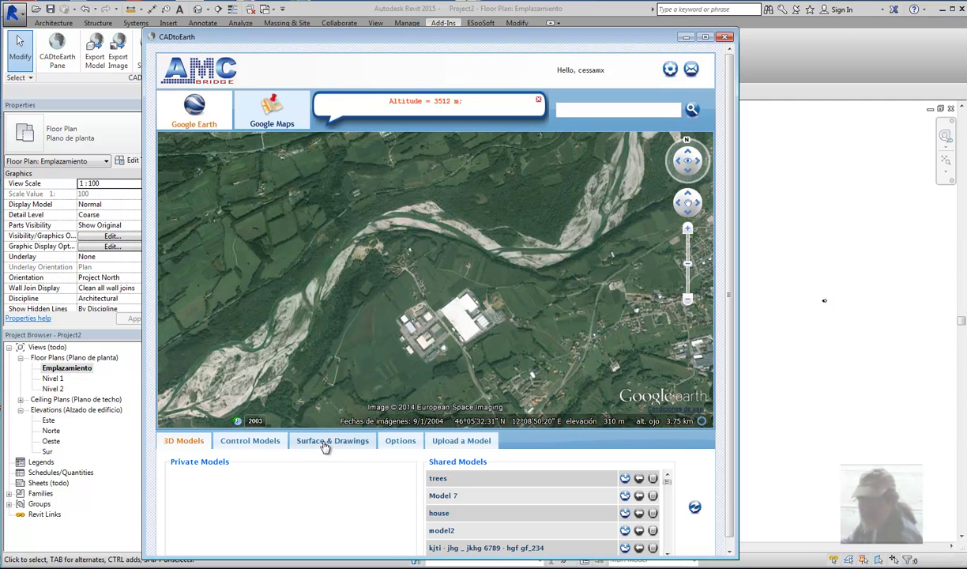
# Step: Turn on drawing mode and start a new polygon surface under Surface & Drawings
pyautogui.click(324, 444)
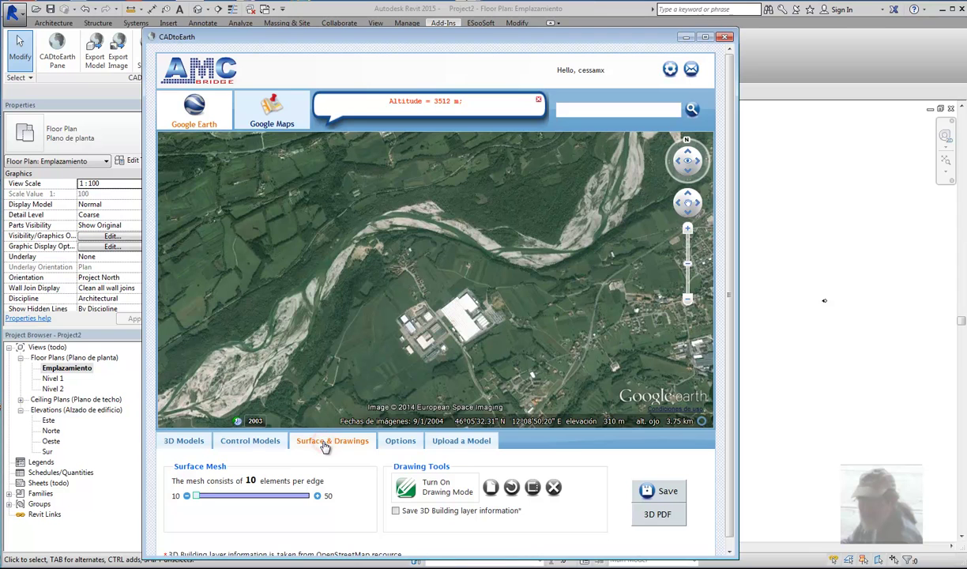
pyautogui.click(405, 489)
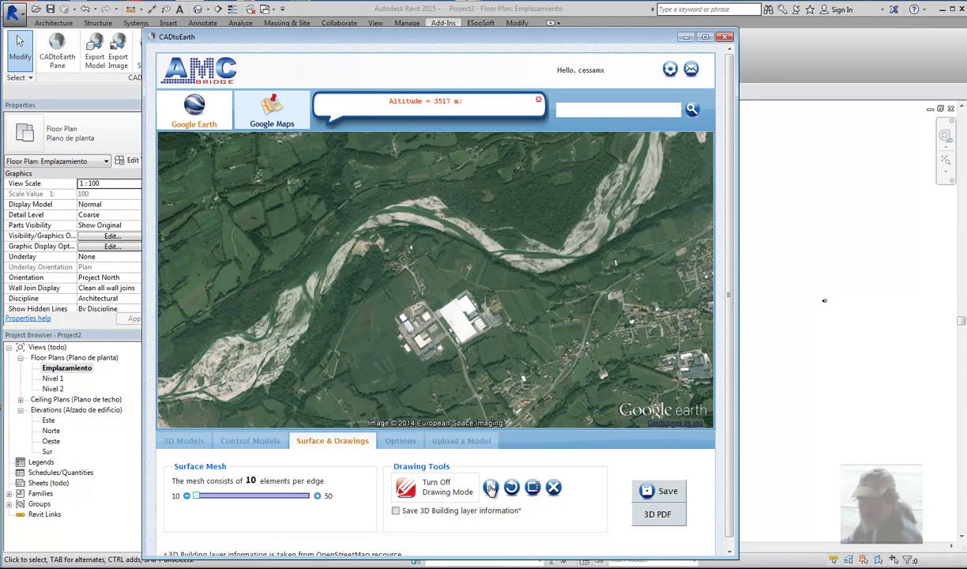
pyautogui.click(491, 488)
# Step: Outline the riverbed and industrial site with four corners and save it to the server
pyautogui.click(341, 173)
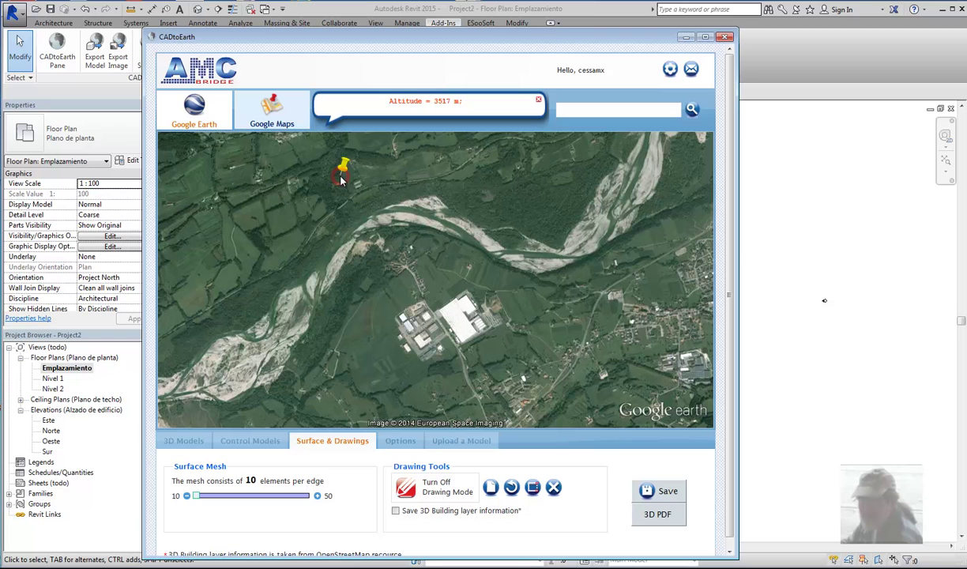
pyautogui.click(545, 174)
pyautogui.click(540, 349)
pyautogui.click(532, 488)
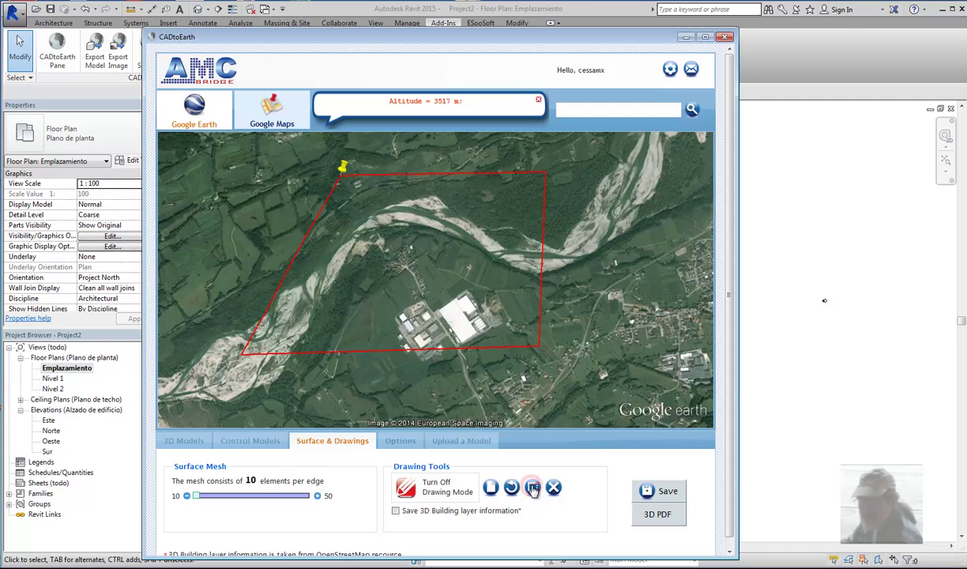
pyautogui.click(668, 491)
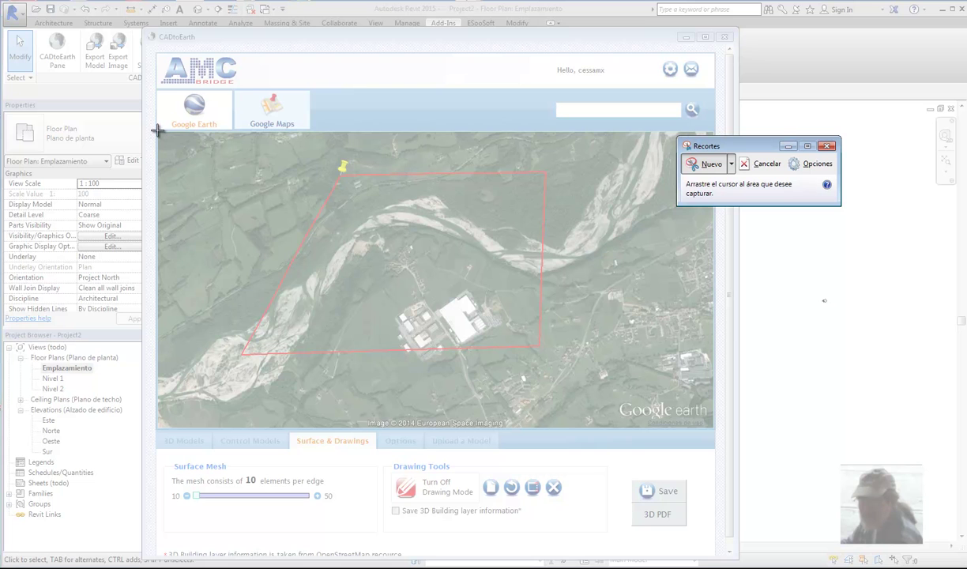
# Step: Snip the outlined map and save it as JPEG 'Video Piave Cesa', overwriting the old file
pyautogui.moveTo(156, 132)
pyautogui.mouseDown()
pyautogui.moveTo(492, 367)
pyautogui.moveTo(713, 429)
pyautogui.mouseUp()
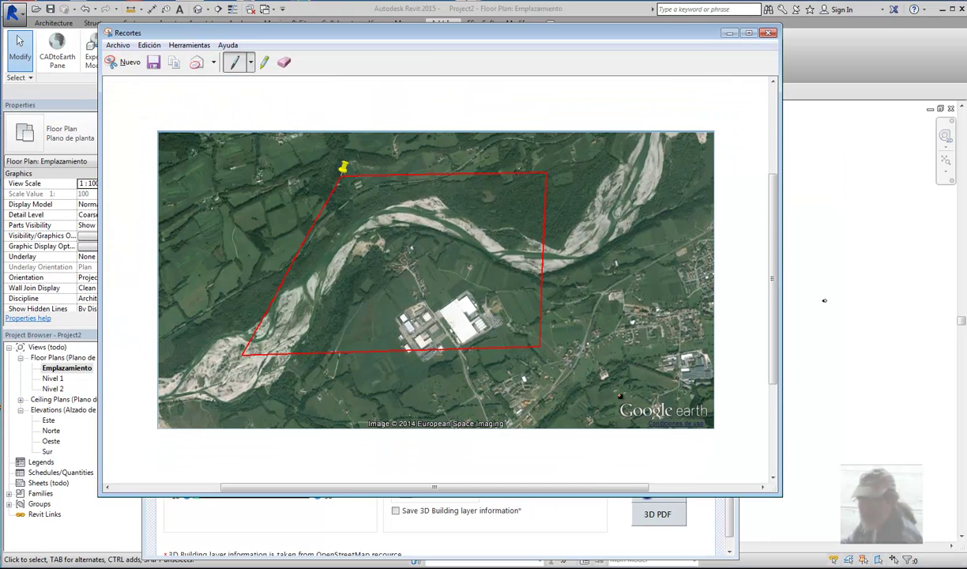
pyautogui.click(117, 45)
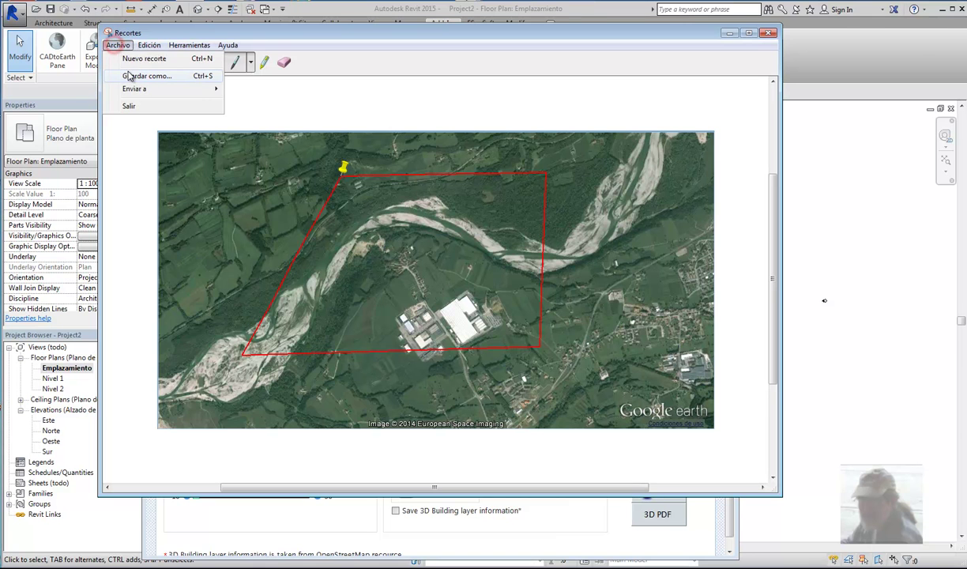
pyautogui.click(134, 77)
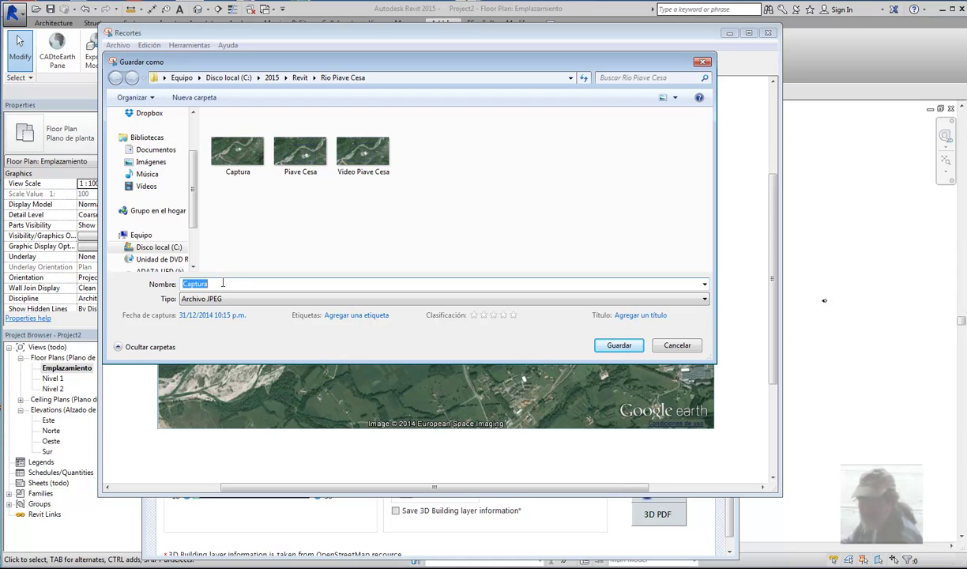
pyautogui.click(365, 177)
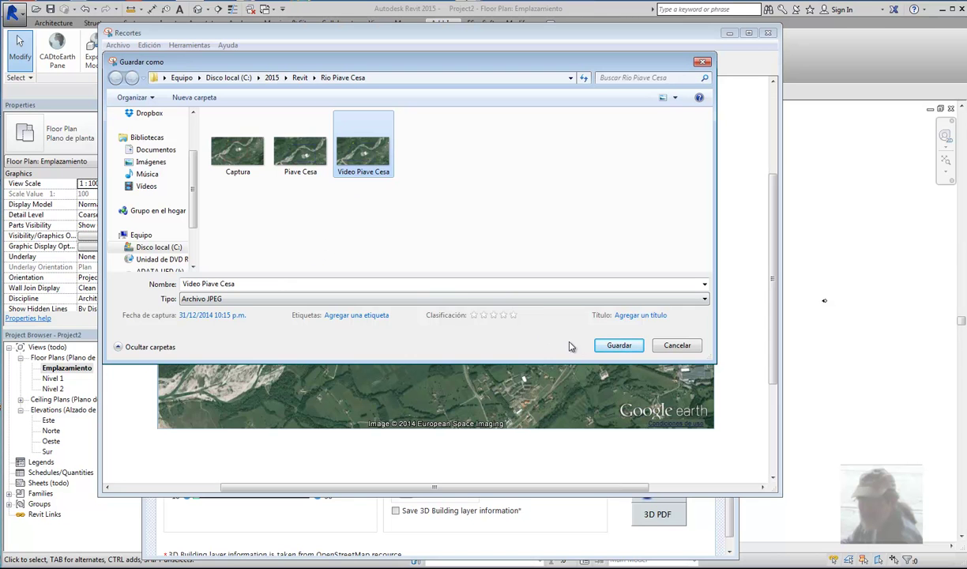
pyautogui.click(619, 346)
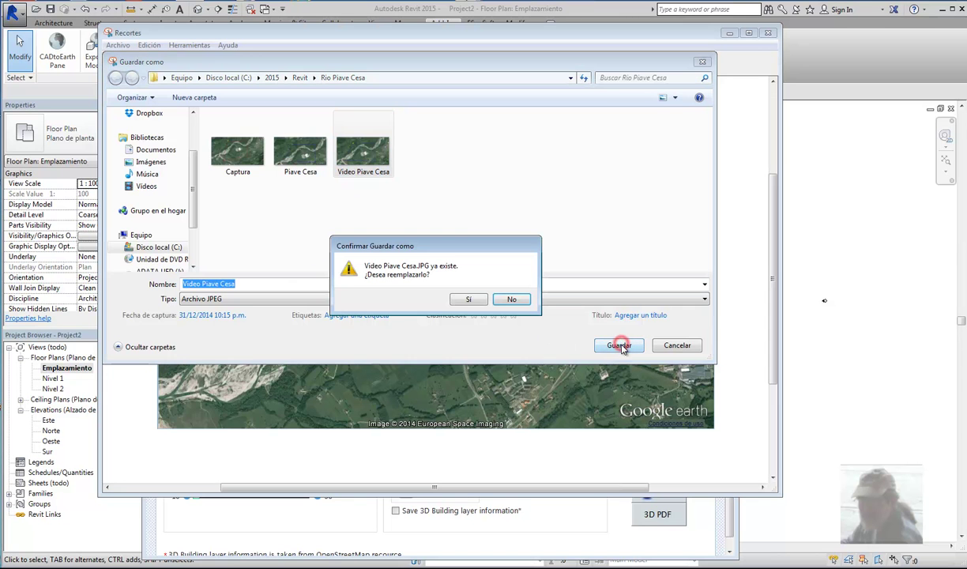
pyautogui.click(473, 300)
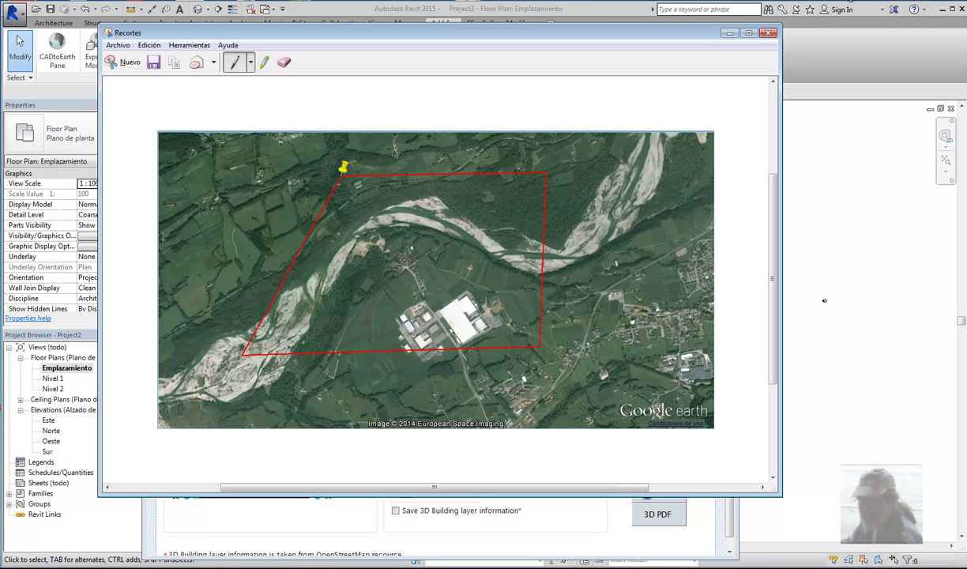
pyautogui.click(770, 34)
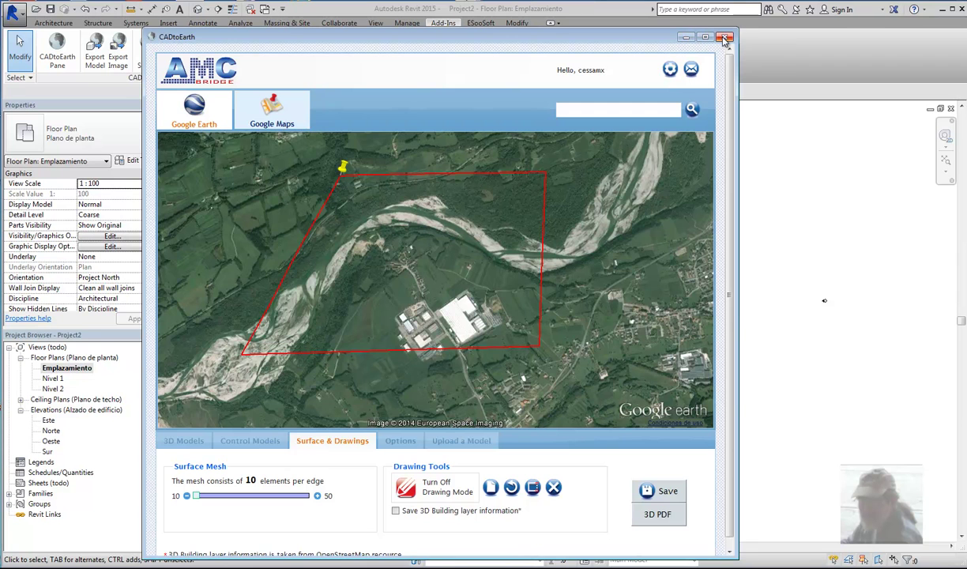
# Step: Close CADtoEarth, import the drawn surface into Revit, storing imagery in the nietos folder
pyautogui.click(725, 39)
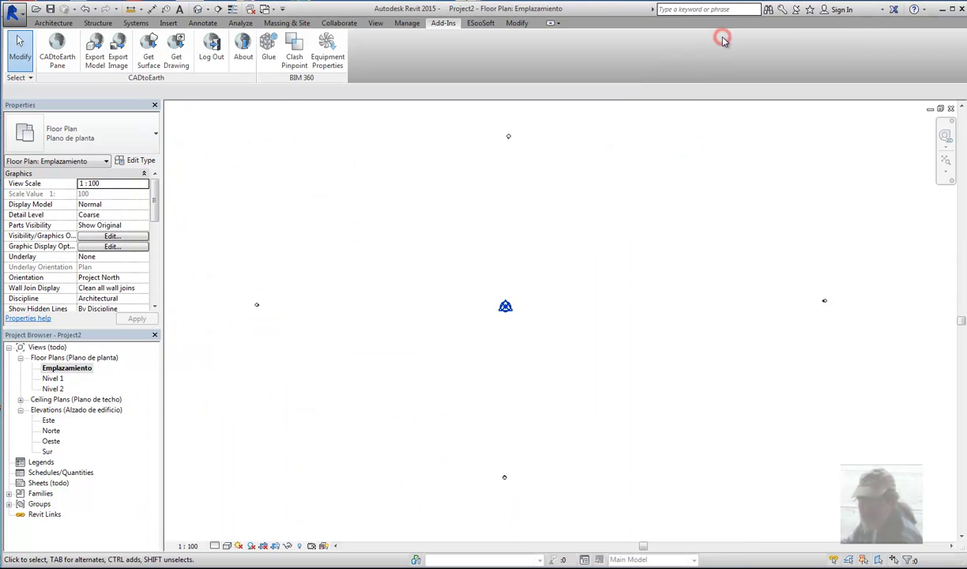
pyautogui.click(404, 178)
pyautogui.click(149, 55)
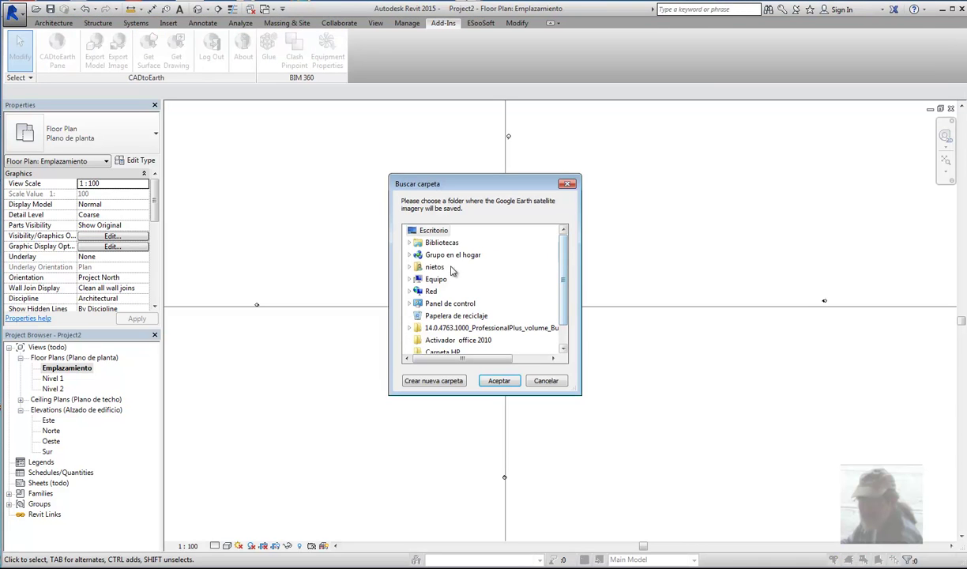
pyautogui.click(437, 268)
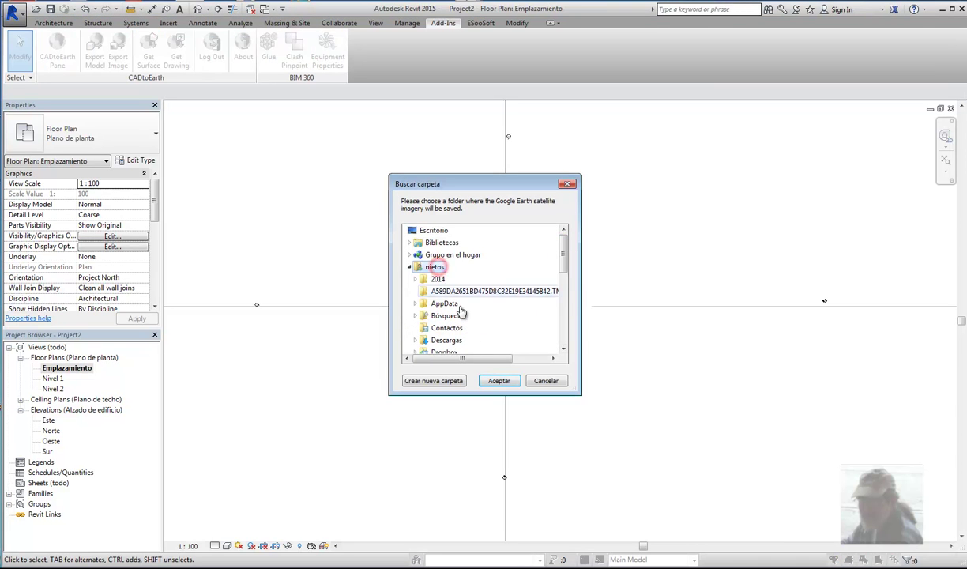
pyautogui.click(500, 382)
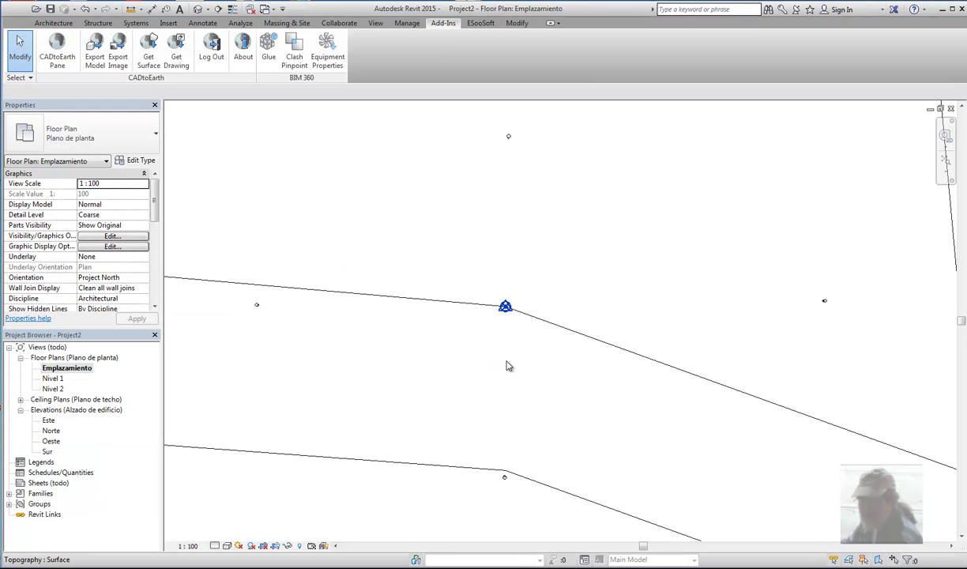
# Step: Zoom out and set the Emplazamiento plan scale to 1:2000
pyautogui.scroll(-2, 510, 357)
pyautogui.scroll(-2, 535, 348)
pyautogui.scroll(-2, 528, 298)
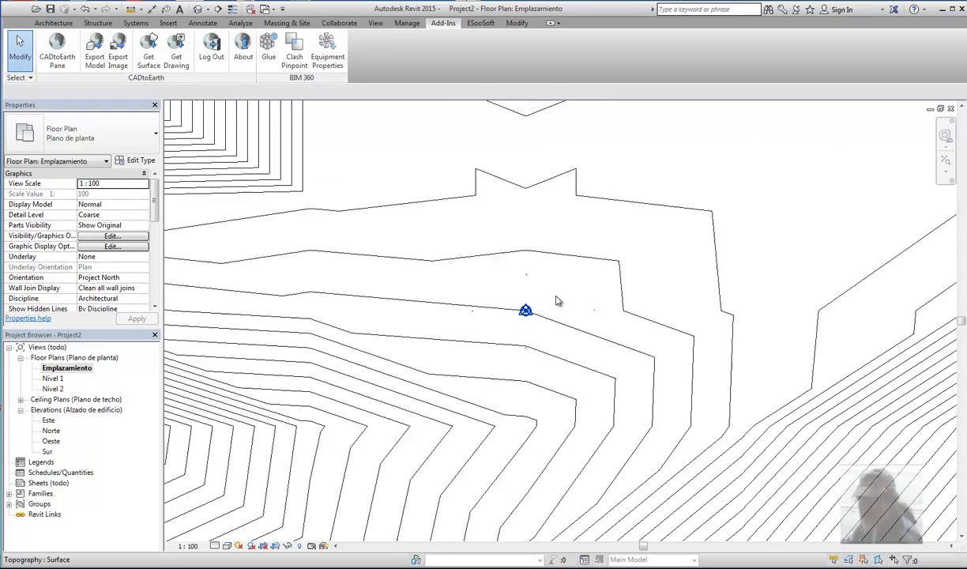
pyautogui.scroll(-3, 554, 362)
pyautogui.scroll(-2, 554, 305)
pyautogui.scroll(-2, 555, 304)
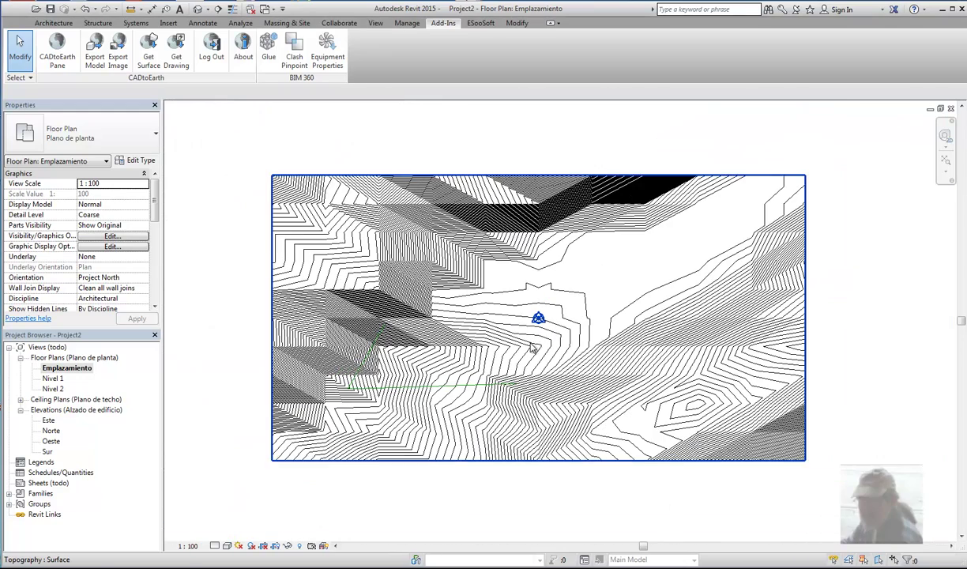
pyautogui.click(188, 546)
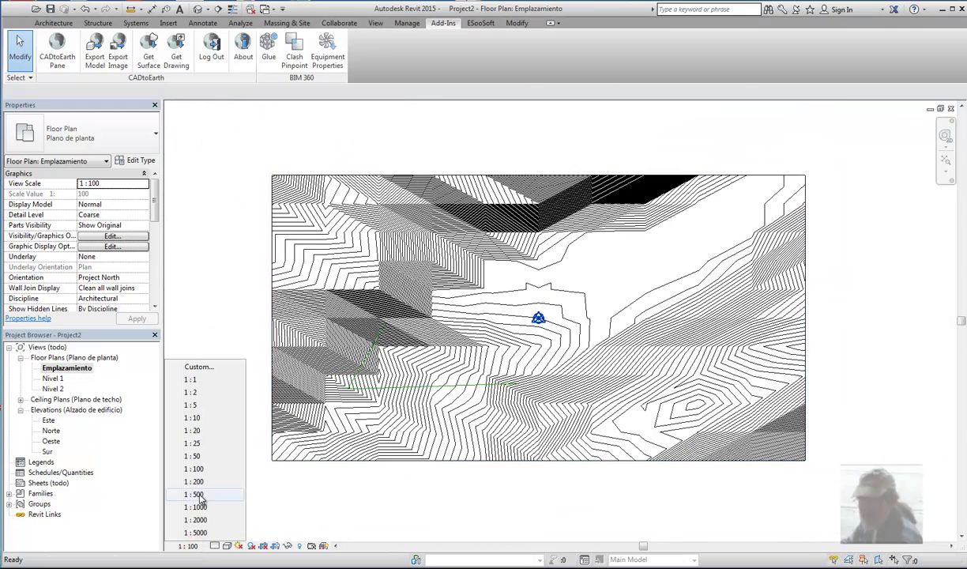
pyautogui.click(197, 520)
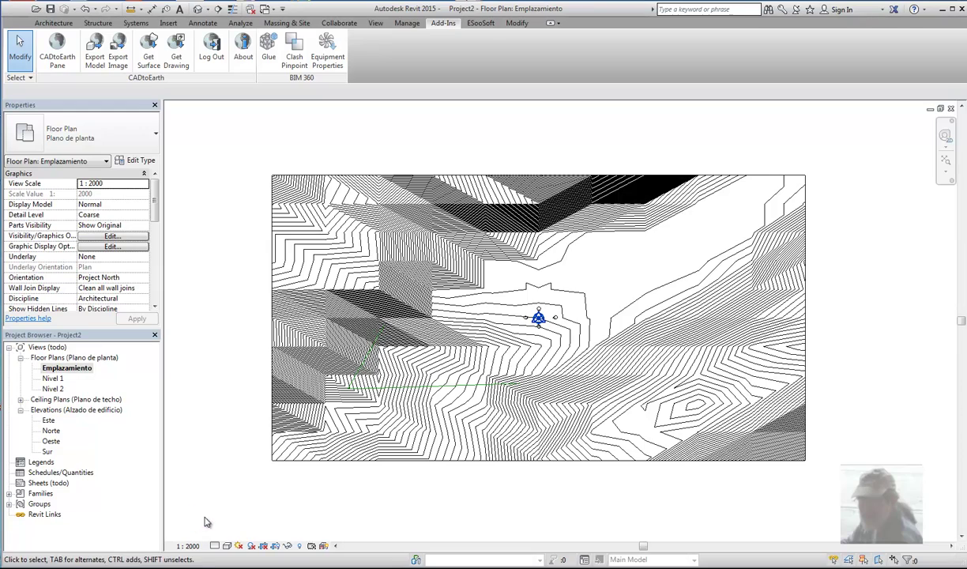
# Step: Undo an accidental terrain move and window-select the elevation markers at the centre
pyautogui.scroll(3, 528, 310)
pyautogui.scroll(3, 544, 316)
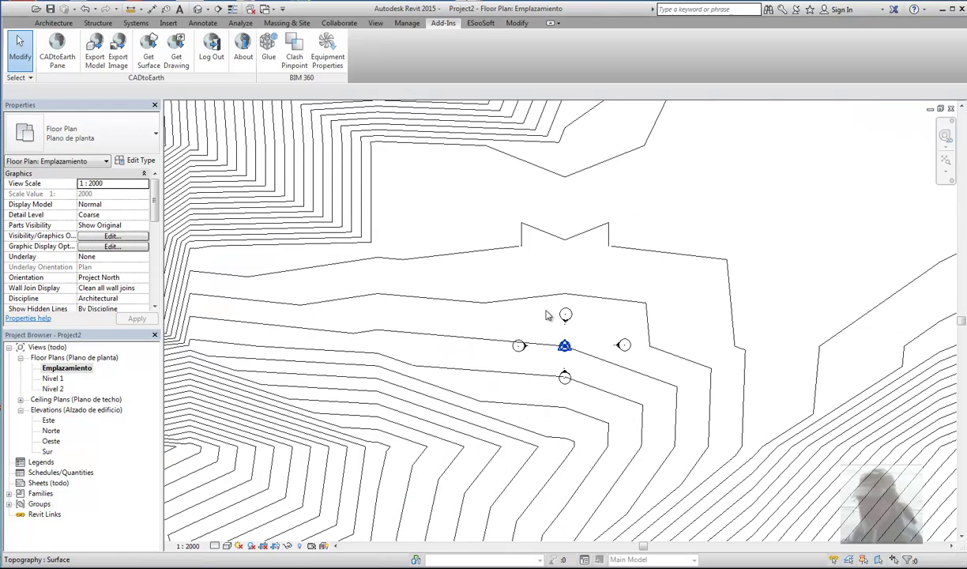
pyautogui.moveTo(520, 268); pyautogui.dragTo(539, 294)
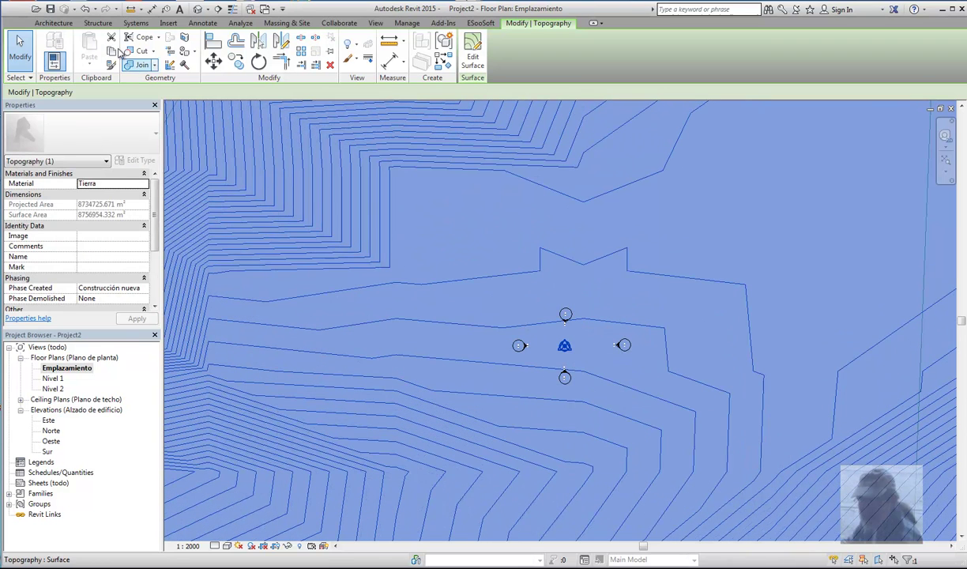
pyautogui.click(85, 10)
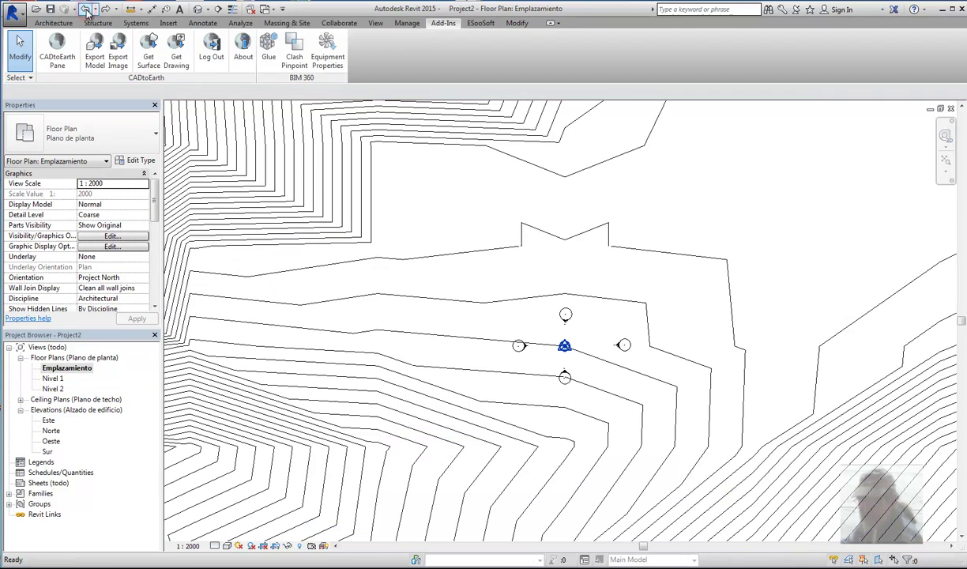
pyautogui.scroll(-2, 453, 353)
pyautogui.scroll(-3, 454, 353)
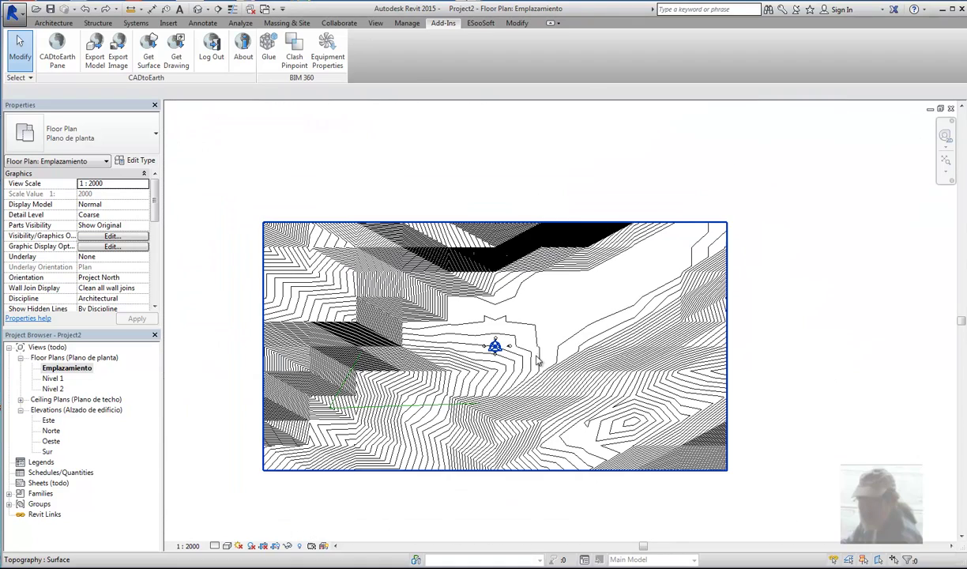
pyautogui.moveTo(506, 207); pyautogui.dragTo(625, 498)
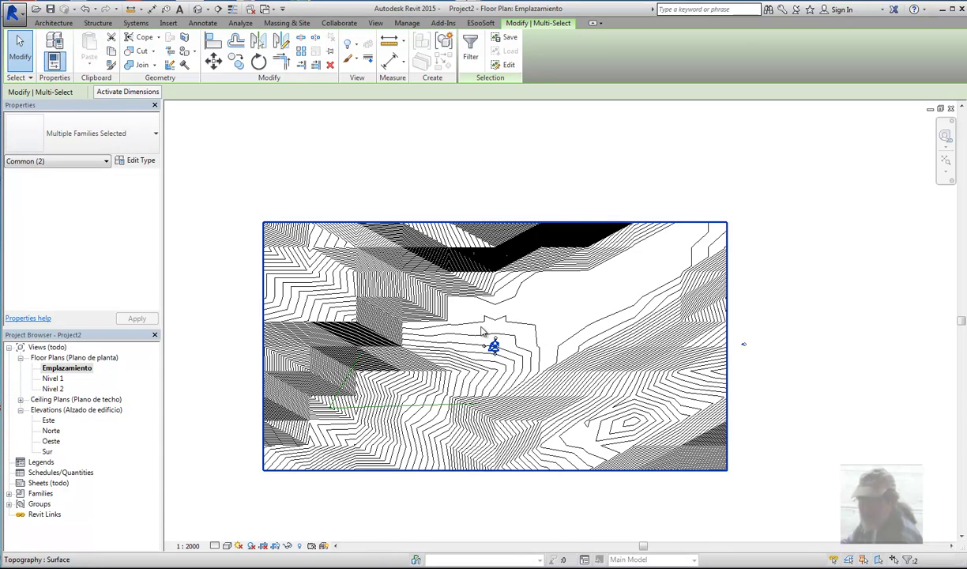
# Step: Drag the north, west, east and south elevation markers outside the topography boundary on each side
pyautogui.scroll(3, 486, 329)
pyautogui.moveTo(427, 124)
pyautogui.mouseDown()
pyautogui.moveTo(552, 362)
pyautogui.moveTo(500, 132)
pyautogui.mouseUp()
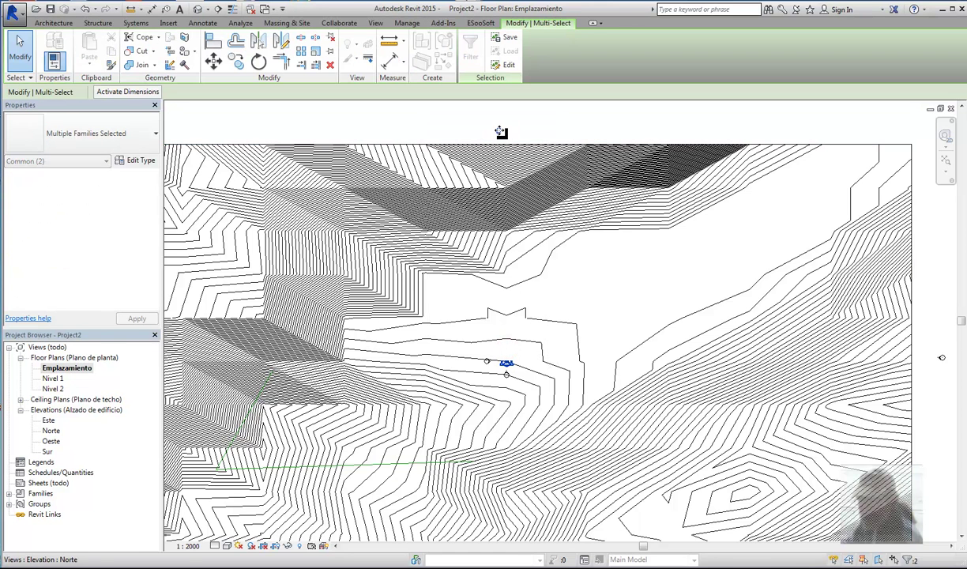
pyautogui.click(432, 123)
pyautogui.moveTo(441, 120)
pyautogui.mouseDown()
pyautogui.moveTo(469, 345)
pyautogui.moveTo(483, 370)
pyautogui.mouseUp()
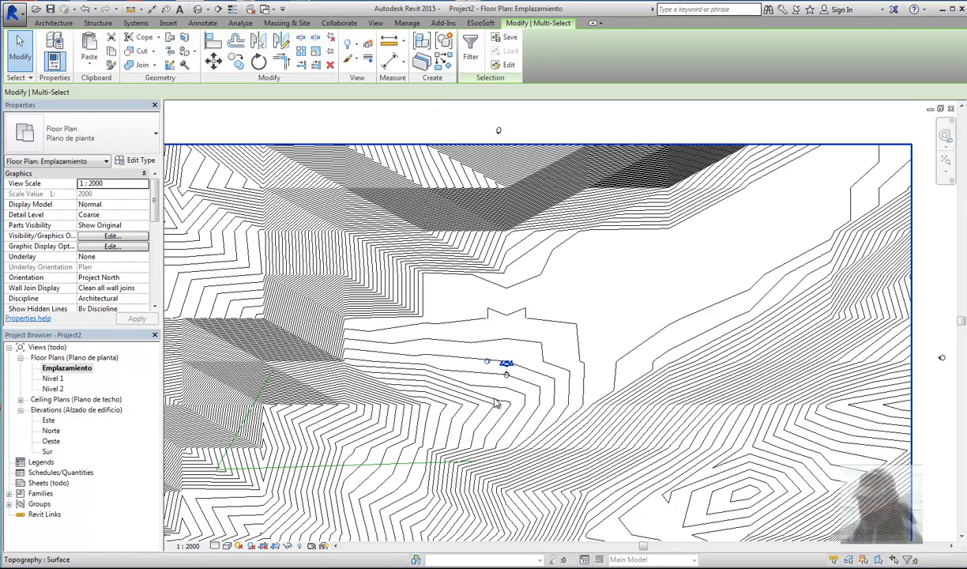
pyautogui.scroll(-2, 632, 306)
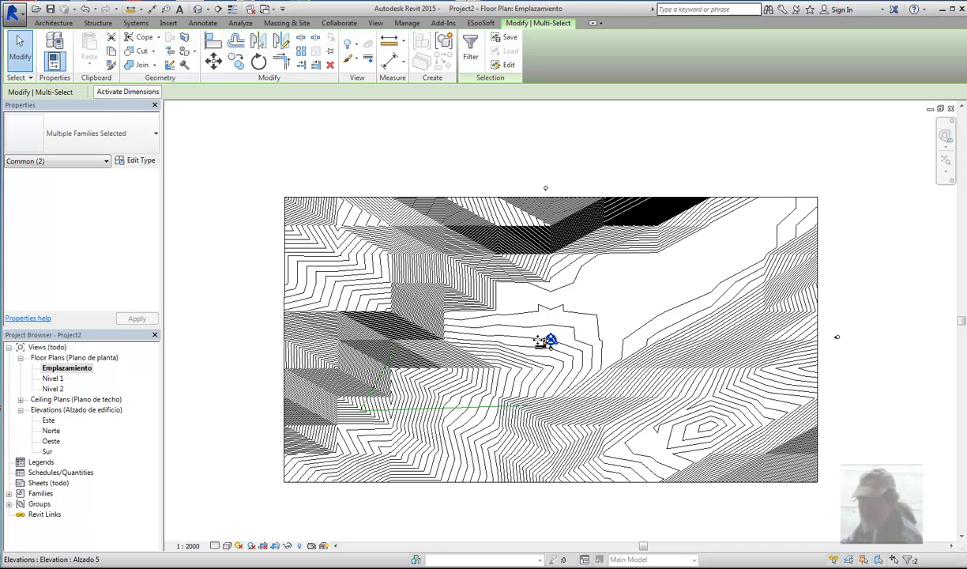
pyautogui.click(540, 339)
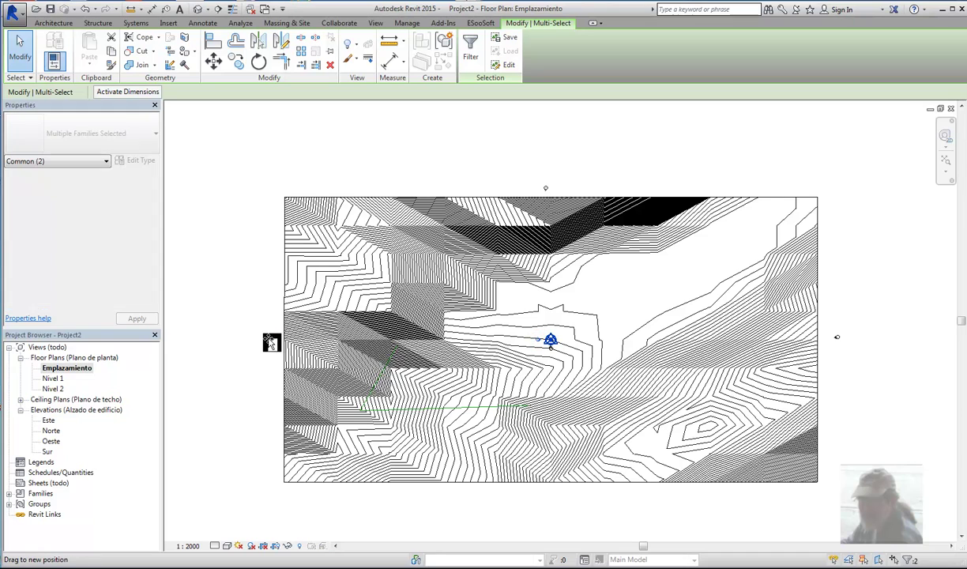
pyautogui.scroll(3, 273, 357)
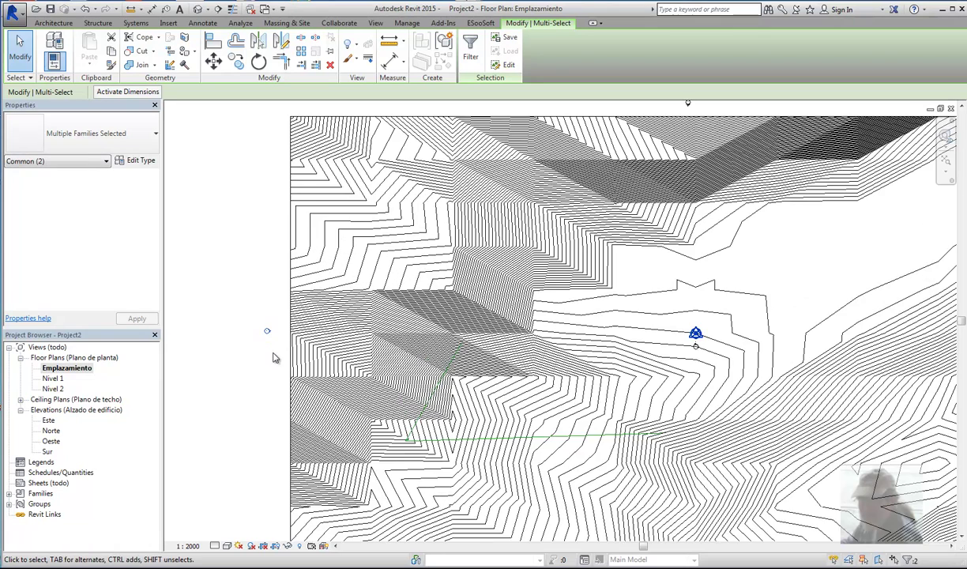
pyautogui.scroll(-2, 272, 346)
pyautogui.moveTo(525, 519)
pyautogui.mouseDown()
pyautogui.moveTo(615, 339)
pyautogui.moveTo(597, 512)
pyautogui.mouseUp()
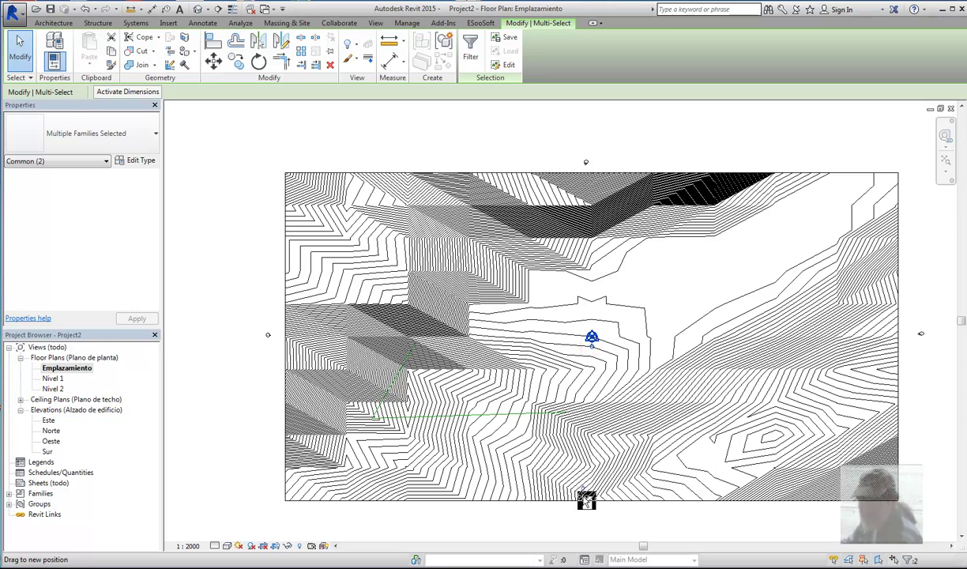
pyautogui.click(251, 271)
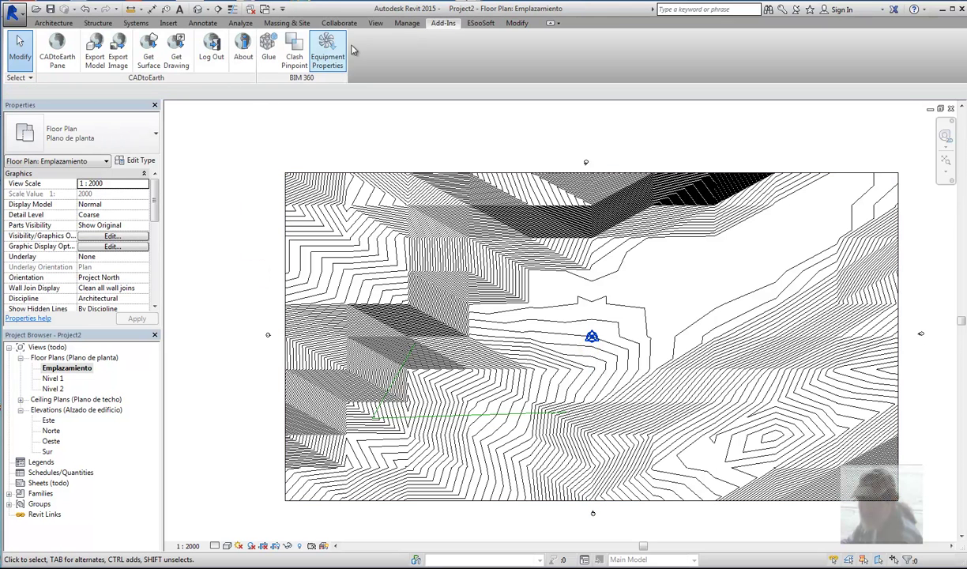
# Step: Import the Video Piave Cesa image from Revit\Rio Piave Cesa at the terrain's lower-left corner
pyautogui.click(169, 23)
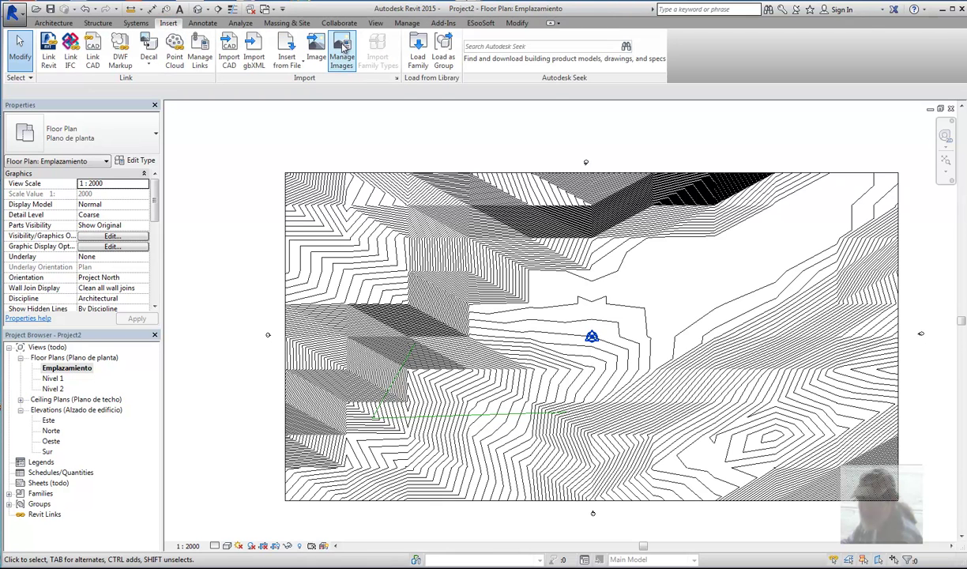
pyautogui.click(315, 48)
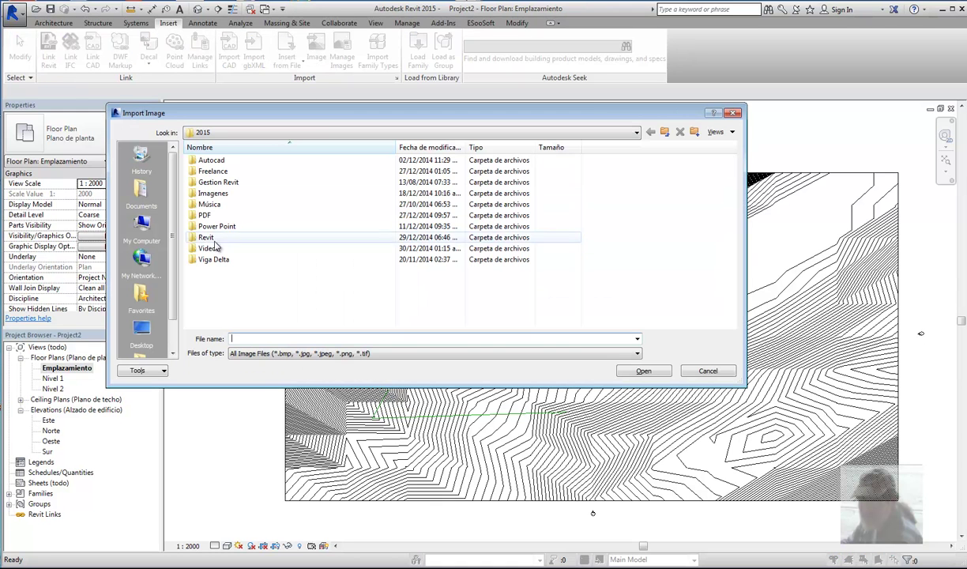
pyautogui.doubleClick(206, 238)
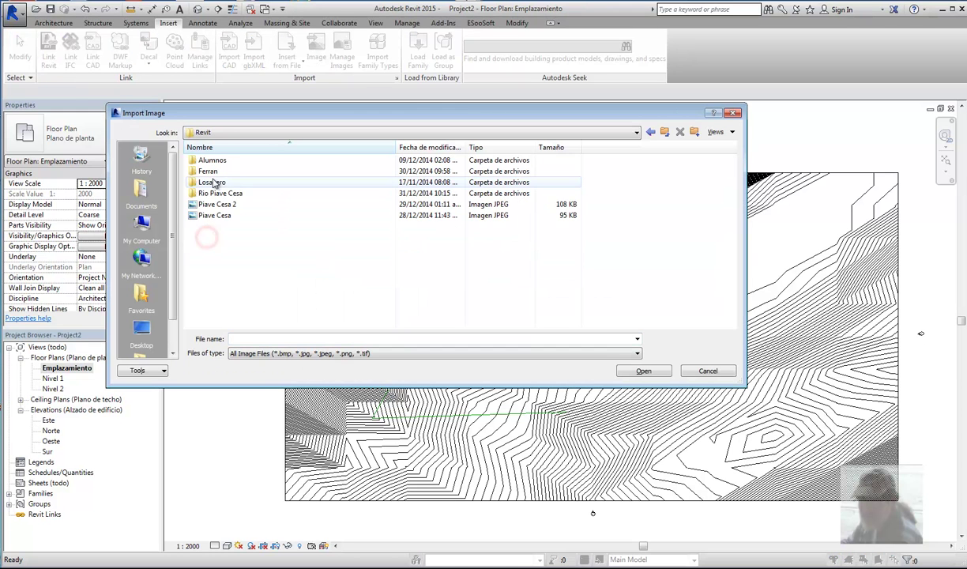
pyautogui.doubleClick(211, 194)
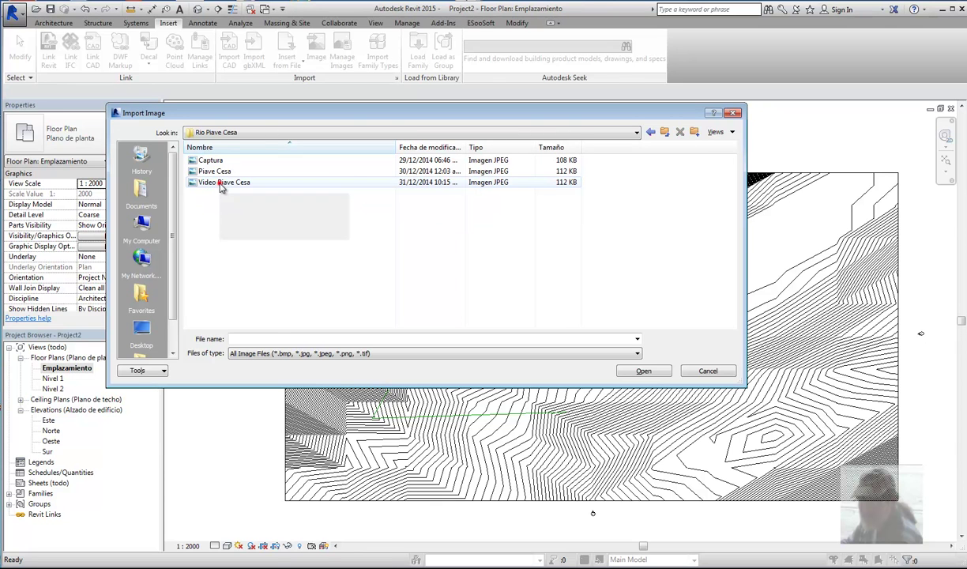
pyautogui.click(222, 184)
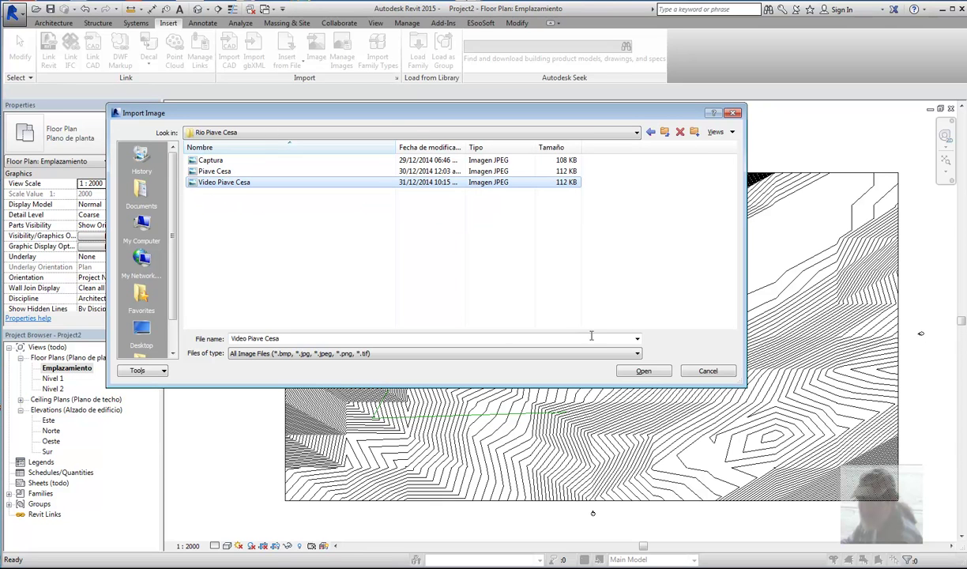
pyautogui.click(643, 372)
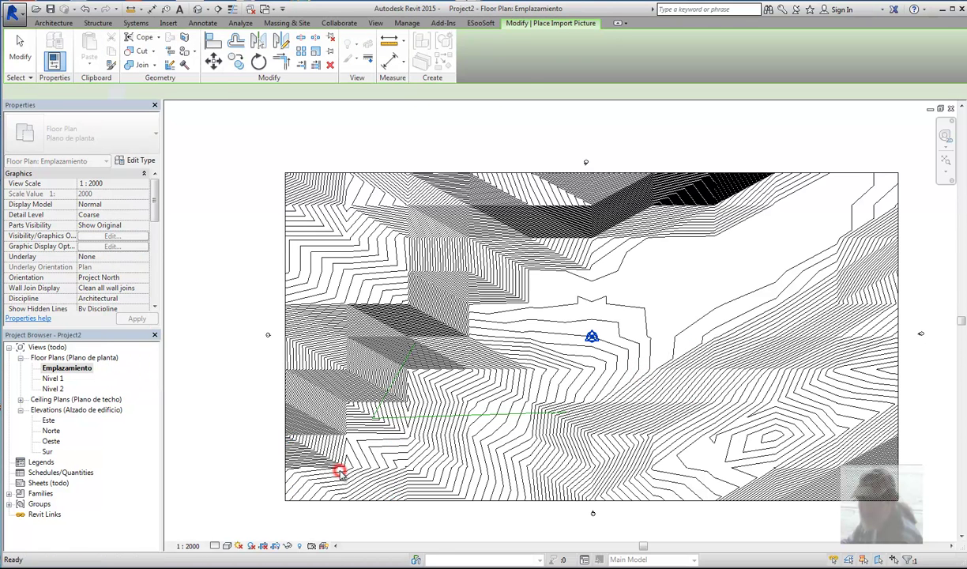
pyautogui.click(340, 470)
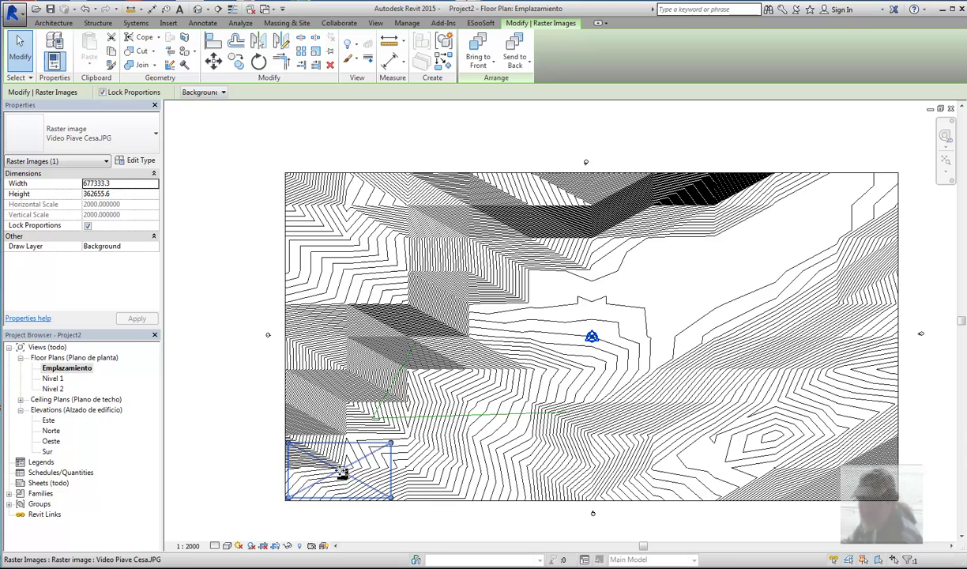
pyautogui.click(227, 546)
# Step: Switch to Wireframe and stretch the satellite image to about 4043621.7 by 2165022.5 over the terrain
pyautogui.click(259, 476)
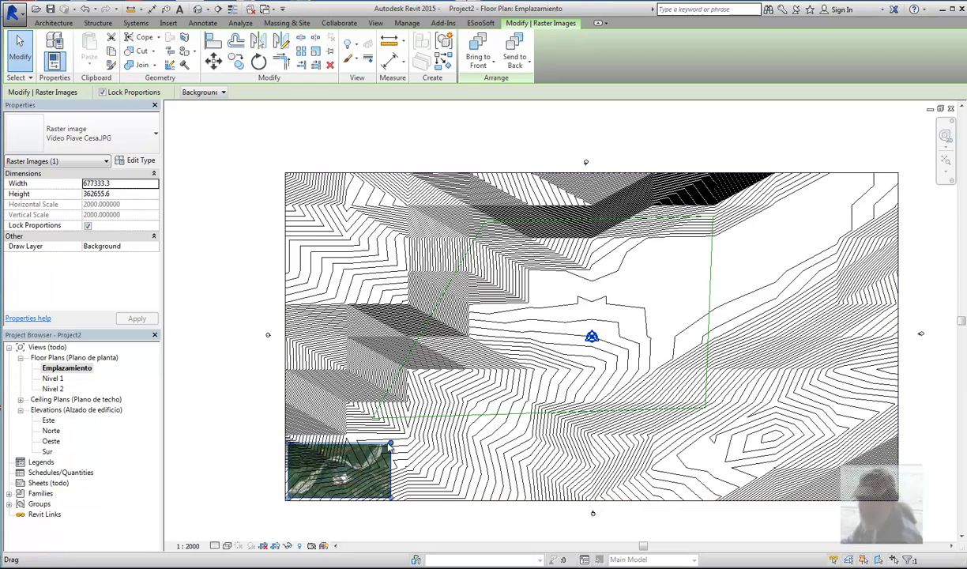
pyautogui.moveTo(390, 444); pyautogui.dragTo(904, 189)
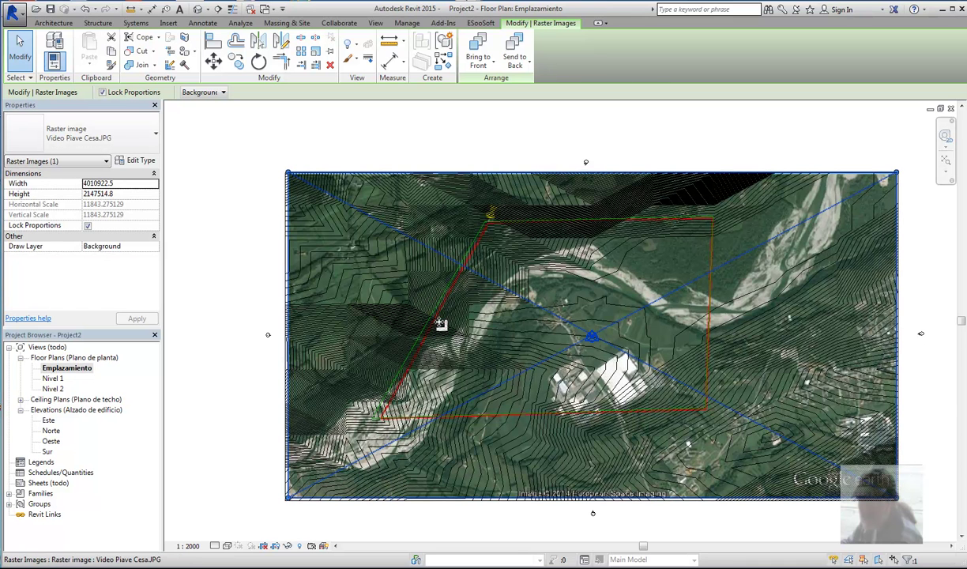
pyautogui.scroll(2, 458, 328)
pyautogui.scroll(3, 466, 316)
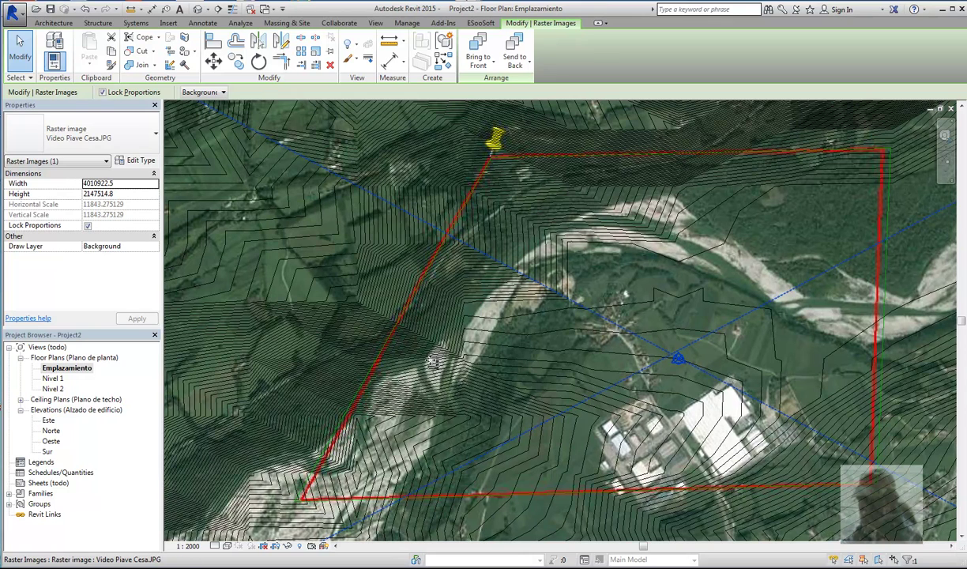
pyautogui.scroll(-3, 417, 346)
pyautogui.scroll(2, 836, 215)
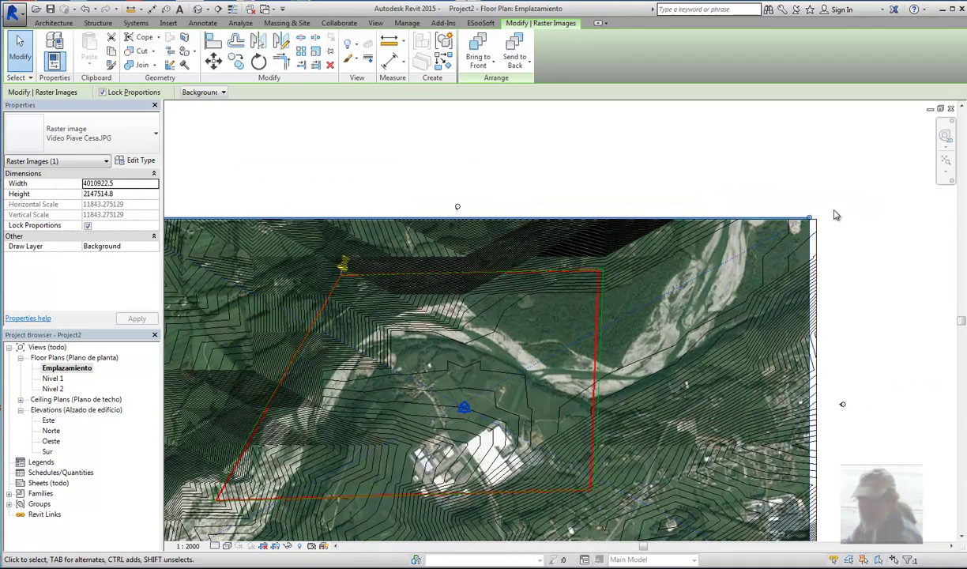
pyautogui.click(836, 215)
pyautogui.moveTo(809, 219); pyautogui.dragTo(812, 220)
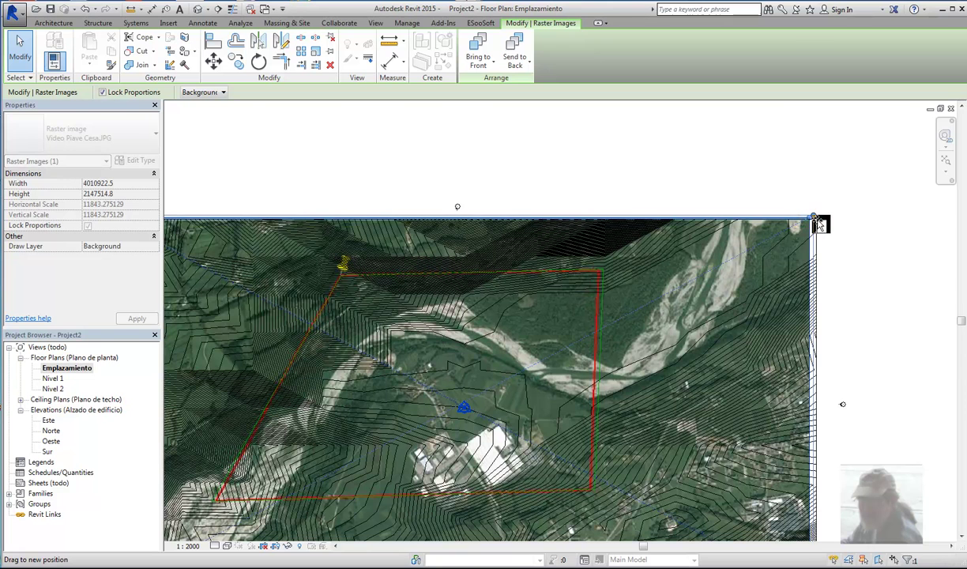
pyautogui.moveTo(820, 224); pyautogui.dragTo(816, 215)
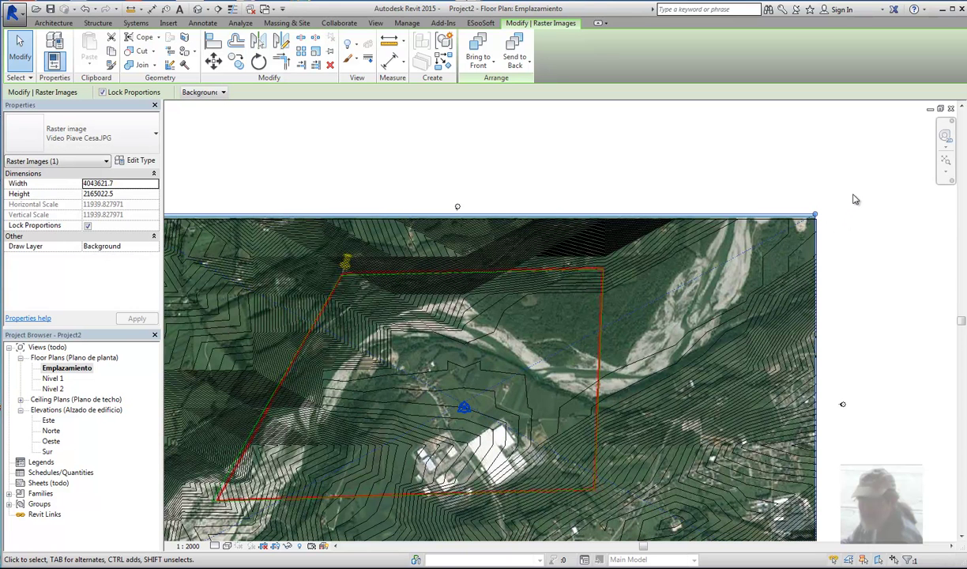
# Step: Zoom into the Puente de la Vicaria Arco 3 model and load it into the site project
pyautogui.click(601, 179)
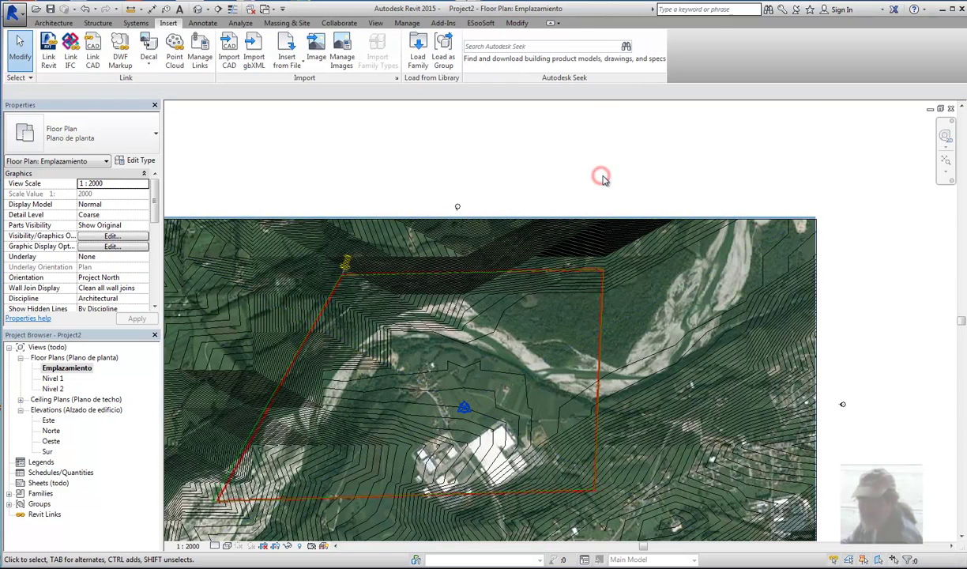
pyautogui.scroll(-2, 601, 178)
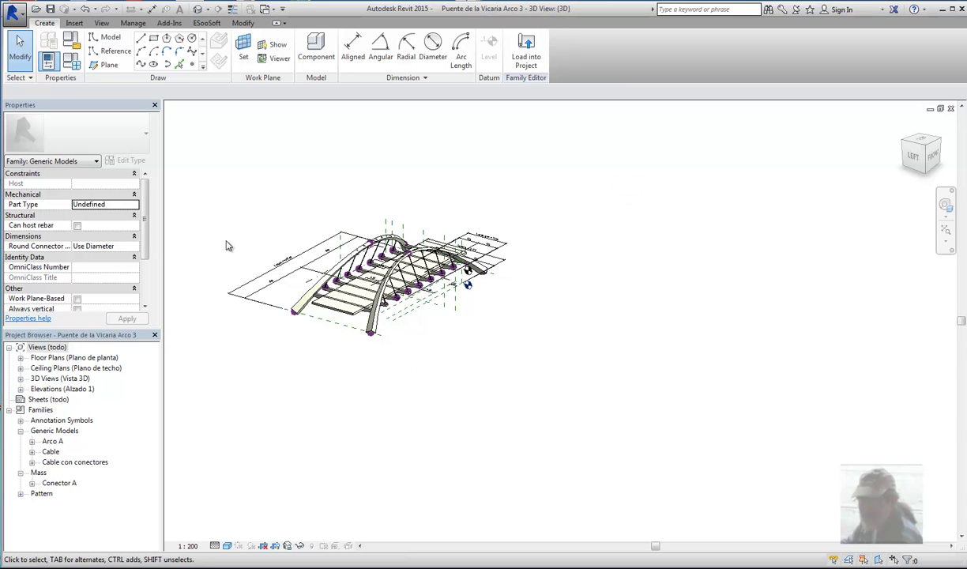
pyautogui.scroll(2, 226, 246)
pyautogui.scroll(1, 237, 235)
pyautogui.scroll(1, 239, 236)
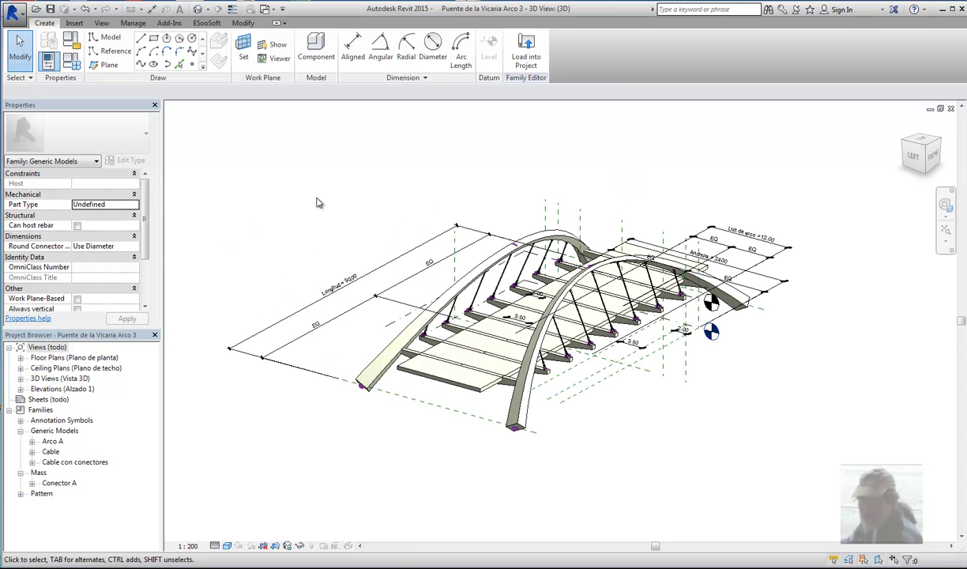
pyautogui.click(528, 49)
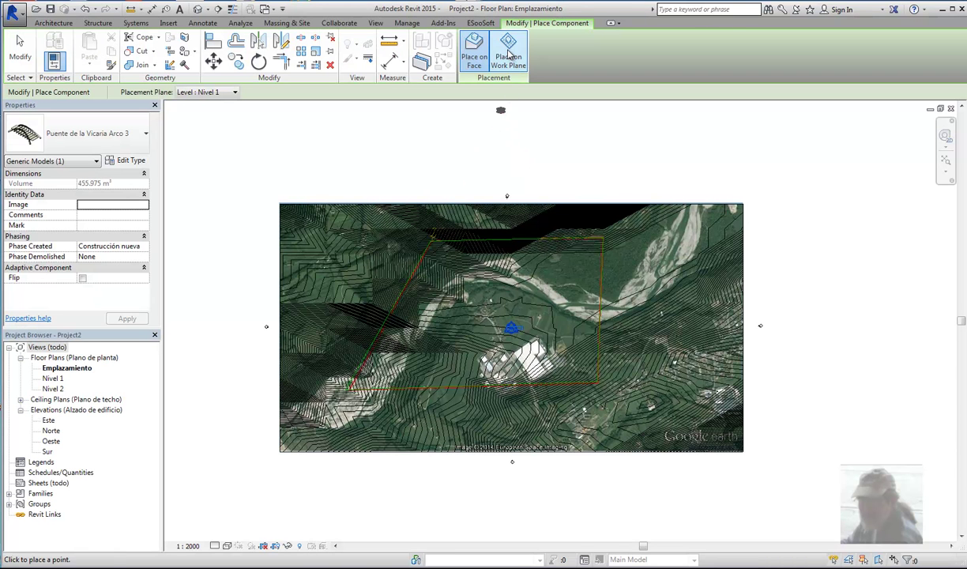
# Step: Set the bridge to be placed on a work plane at Level : Nivel 2
pyautogui.click(510, 53)
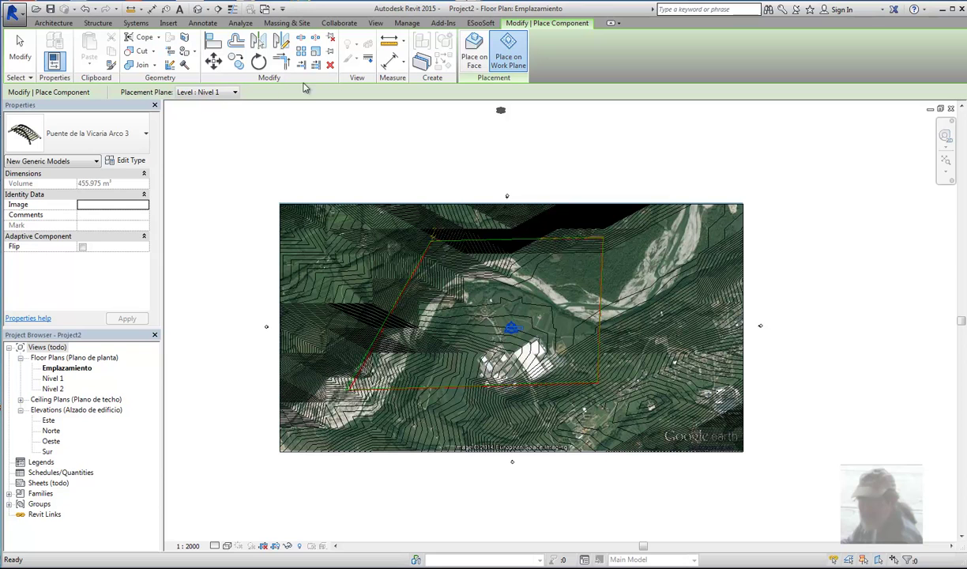
pyautogui.click(236, 93)
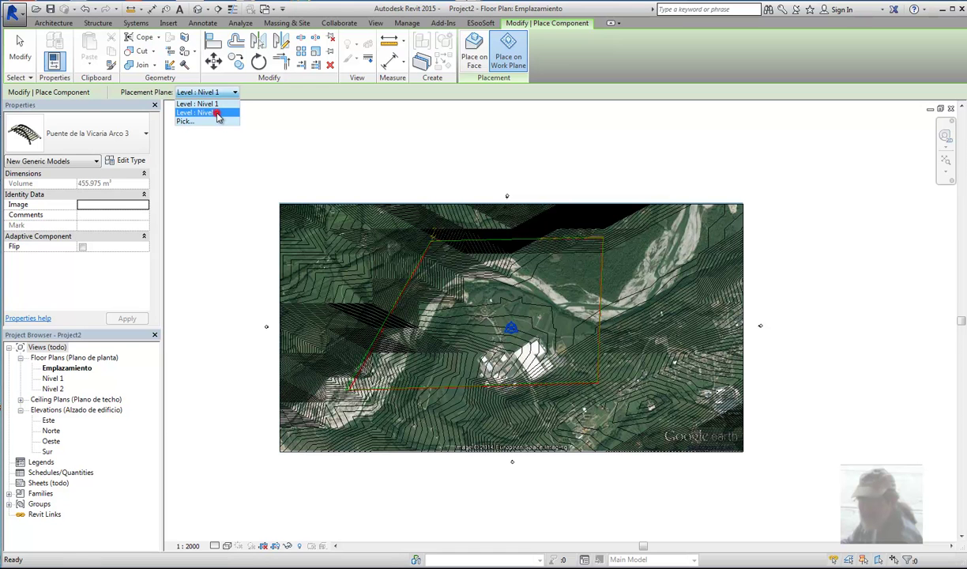
pyautogui.click(218, 114)
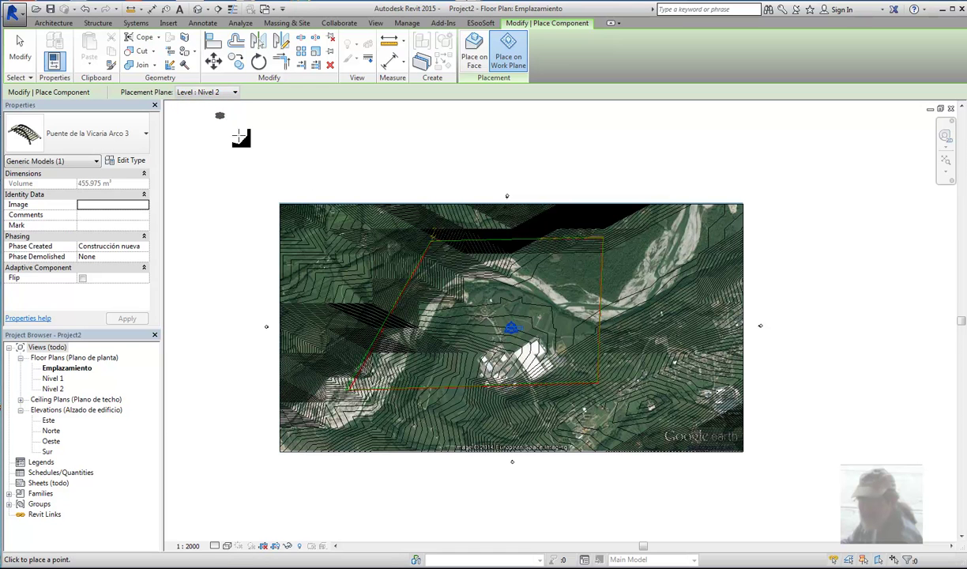
# Step: Place the bridge over the river on the aerial image and finish placement
pyautogui.scroll(2, 444, 284)
pyautogui.scroll(2, 445, 284)
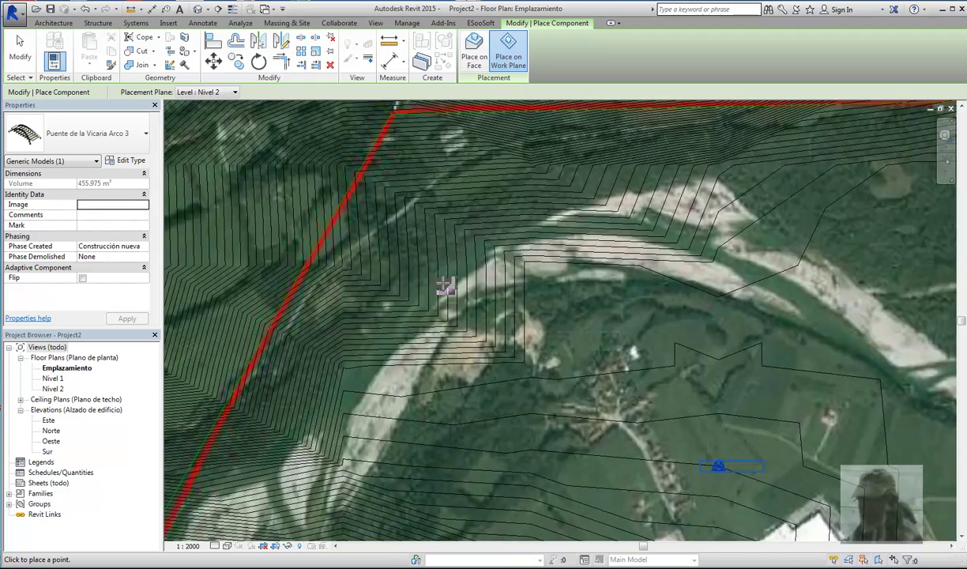
pyautogui.scroll(2, 443, 282)
pyautogui.scroll(2, 433, 286)
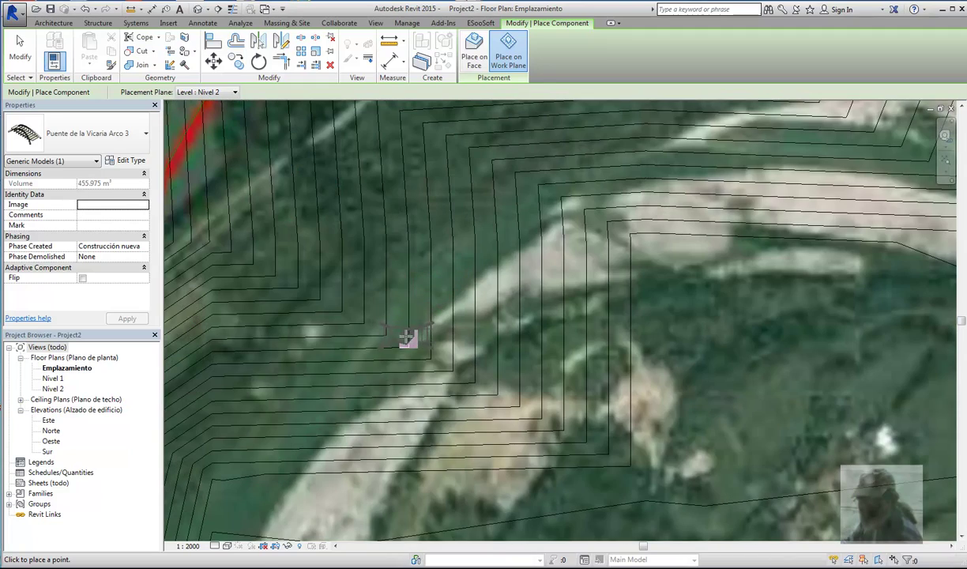
pyautogui.scroll(-1, 407, 316)
pyautogui.click(408, 297)
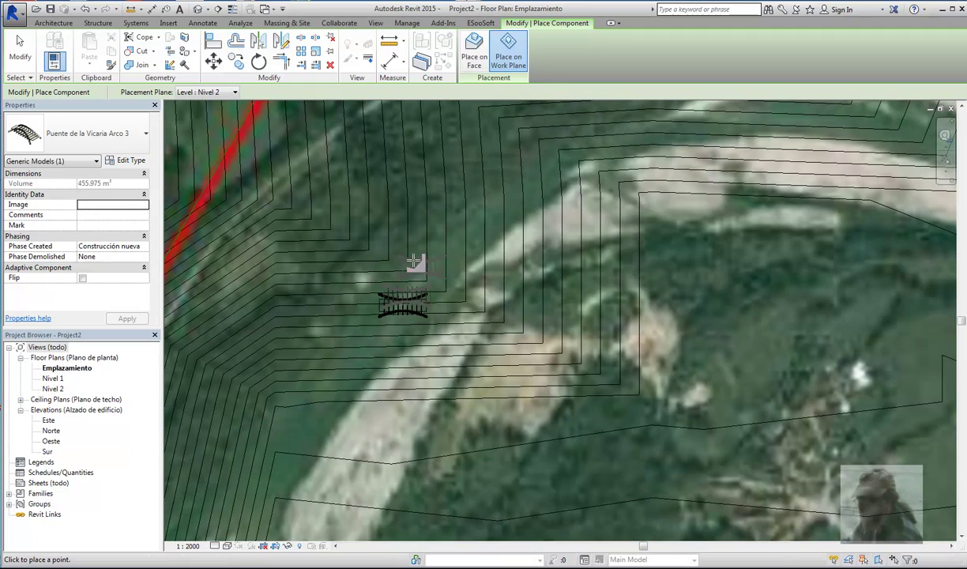
pyautogui.click(20, 47)
pyautogui.click(395, 293)
pyautogui.press('Escape')
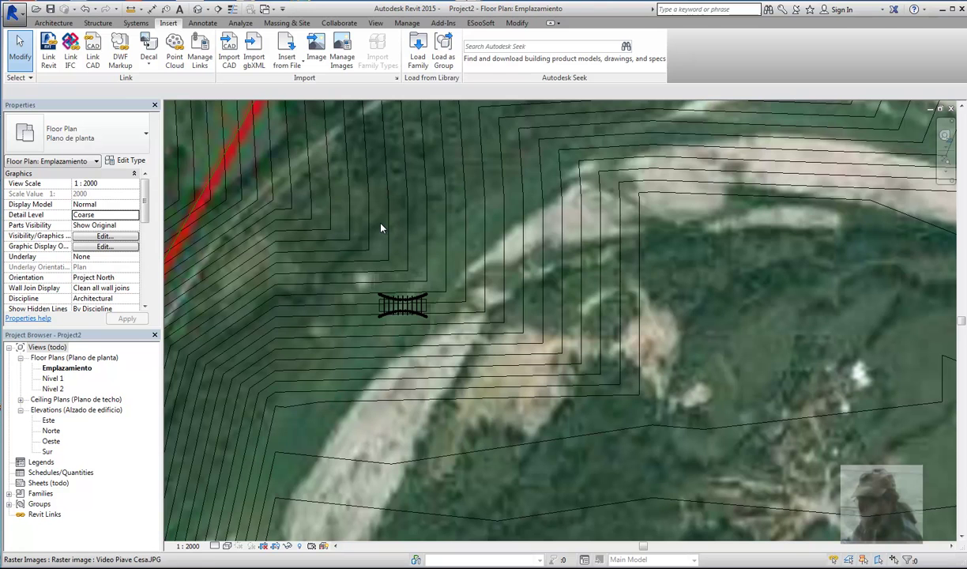
# Step: Rotate the bridge so it spans across the river
pyautogui.click(403, 304)
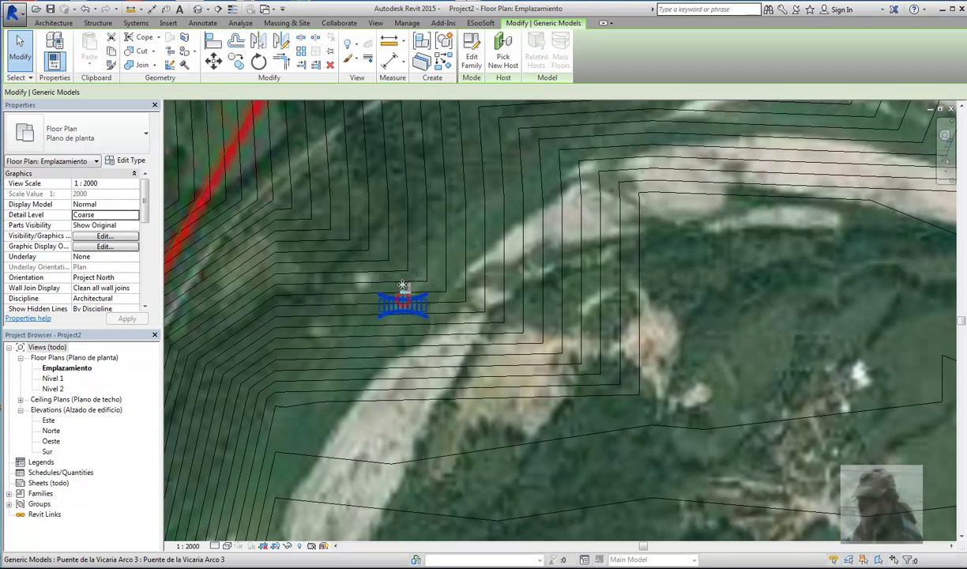
pyautogui.click(259, 64)
pyautogui.click(403, 237)
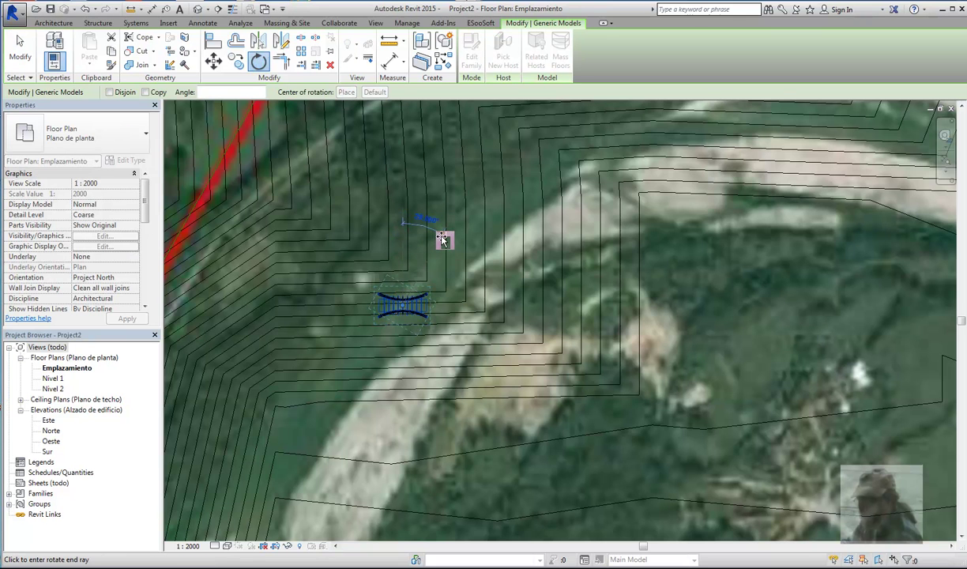
pyautogui.click(421, 226)
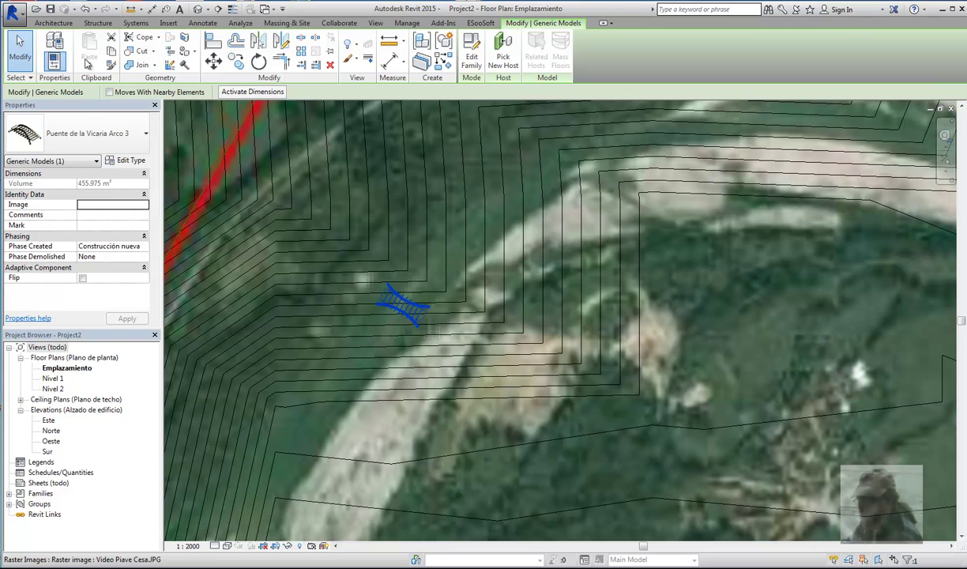
pyautogui.click(21, 52)
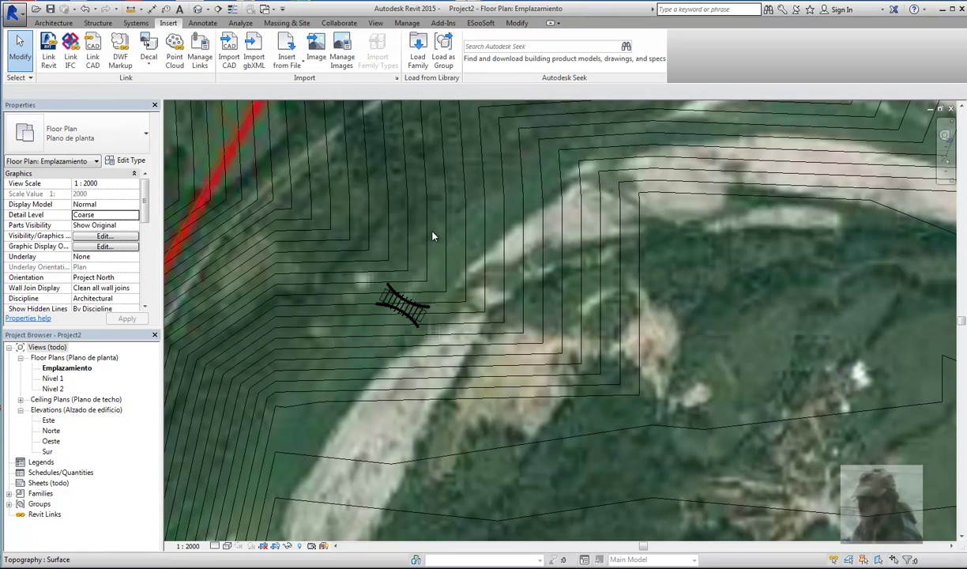
# Step: Zoom around the site plan to check the rotated bridge over the river
pyautogui.scroll(-2, 429, 239)
pyautogui.scroll(-1, 466, 231)
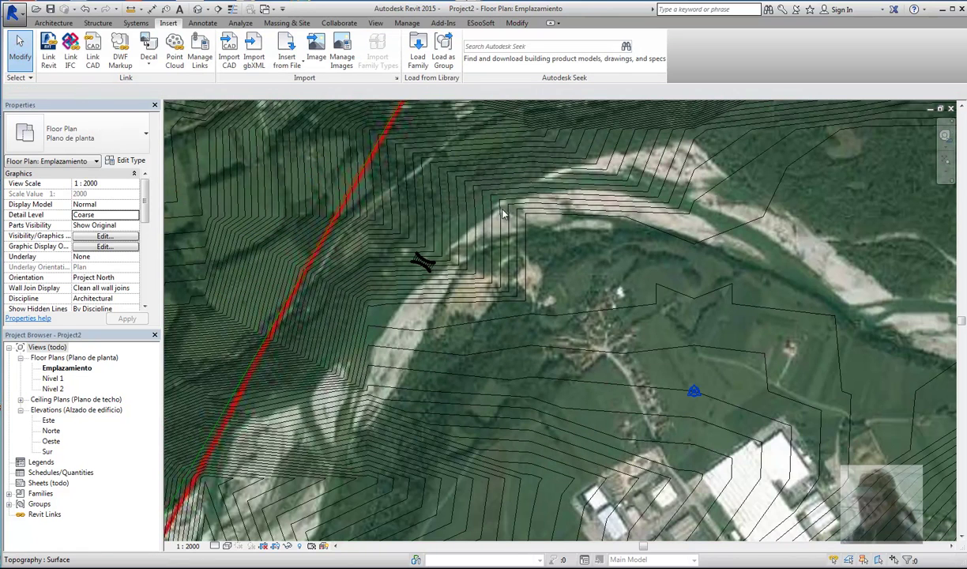
pyautogui.scroll(-1, 506, 211)
pyautogui.scroll(-1, 507, 212)
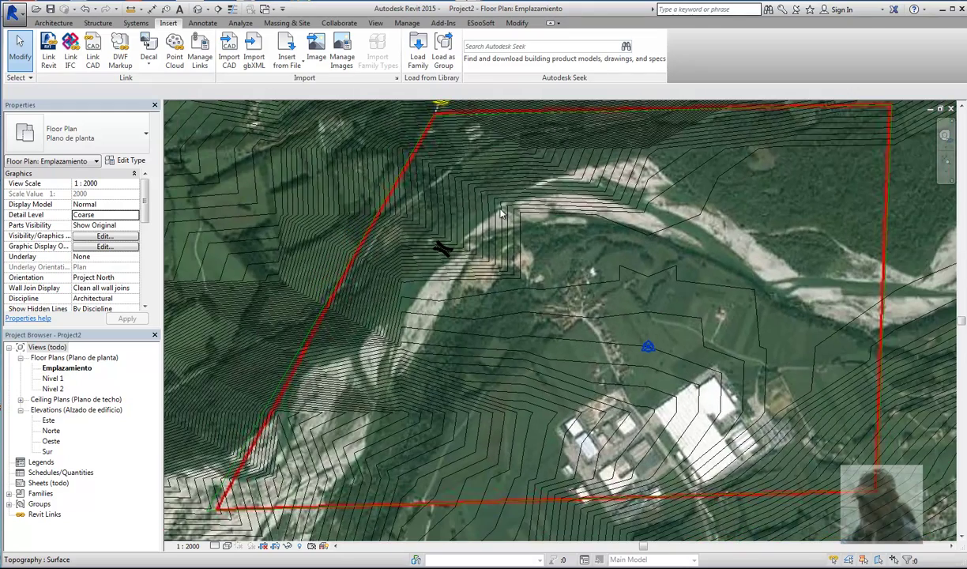
pyautogui.scroll(1, 429, 250)
pyautogui.scroll(1, 427, 251)
pyautogui.scroll(1, 427, 251)
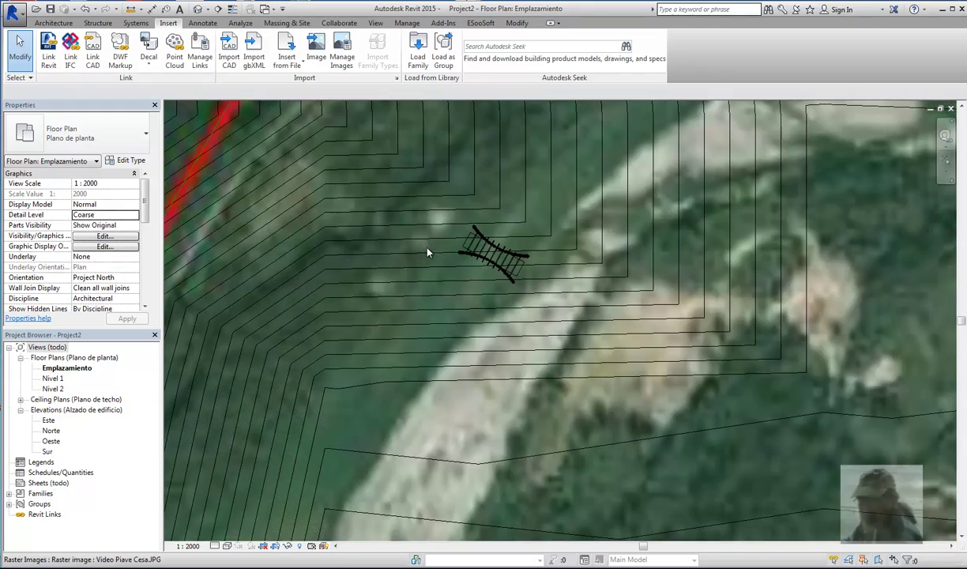
pyautogui.scroll(1, 426, 253)
pyautogui.scroll(-2, 427, 253)
pyautogui.scroll(1, 530, 203)
pyautogui.scroll(1, 553, 201)
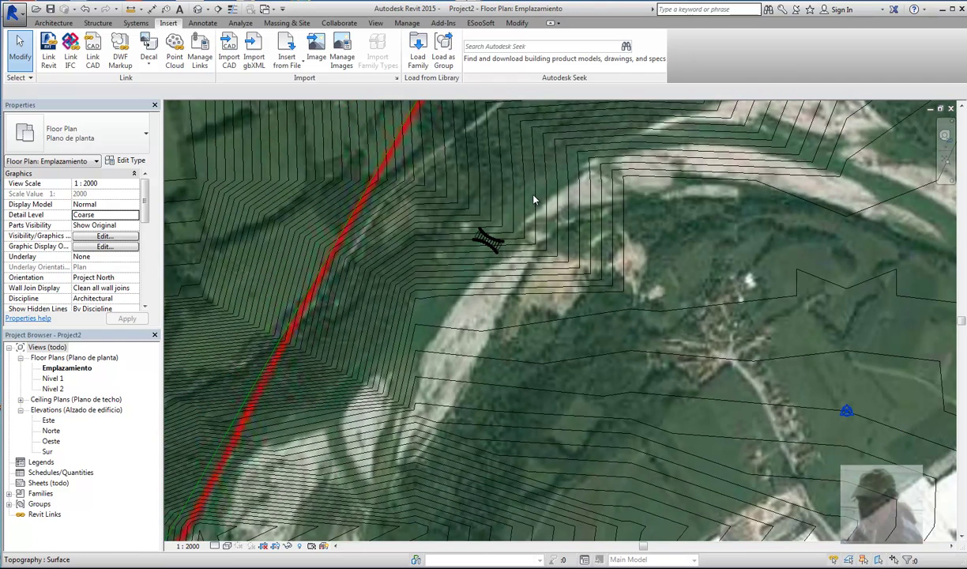
pyautogui.scroll(-1, 534, 201)
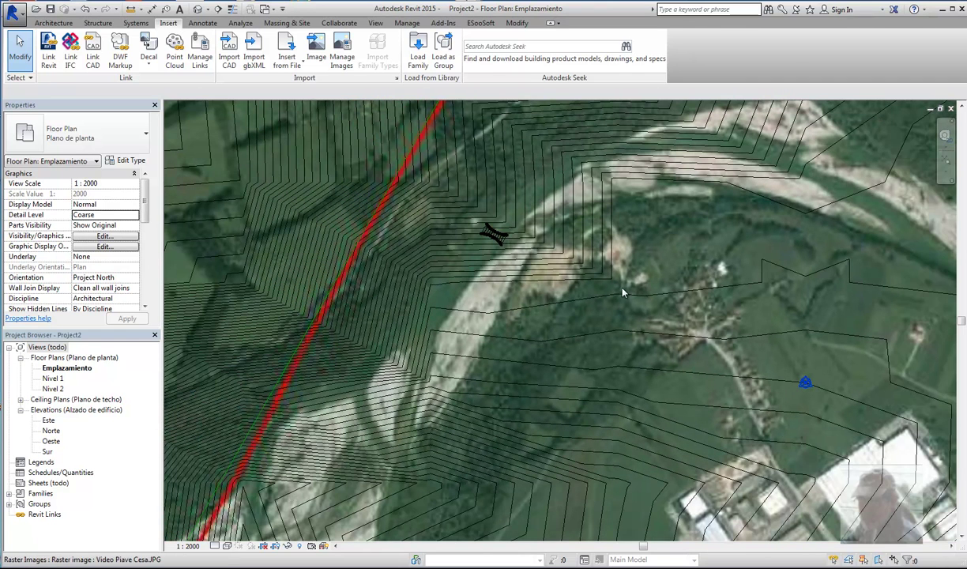
pyautogui.scroll(-1, 632, 195)
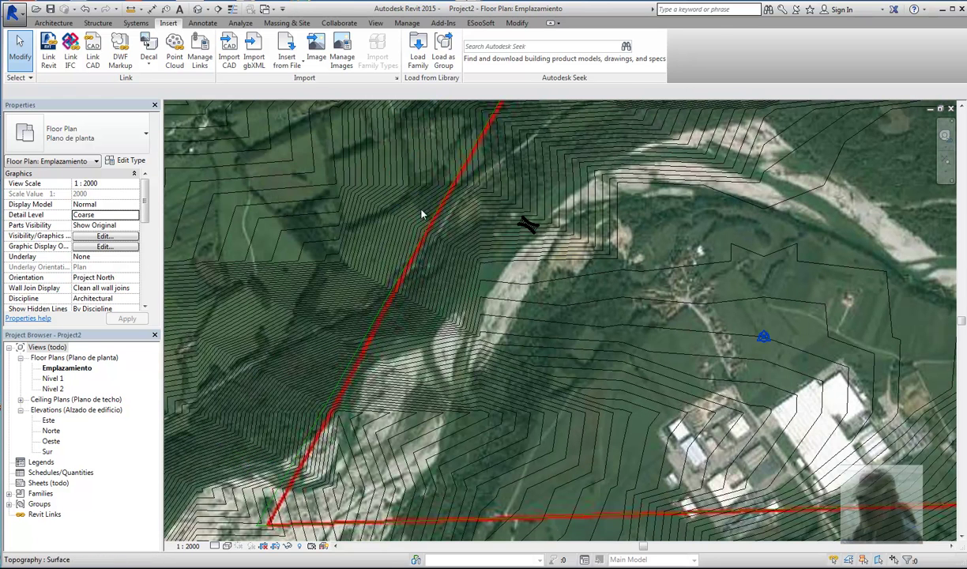
# Step: Open the default 3D view and show the terrain from the FRONT ViewCube face
pyautogui.click(199, 9)
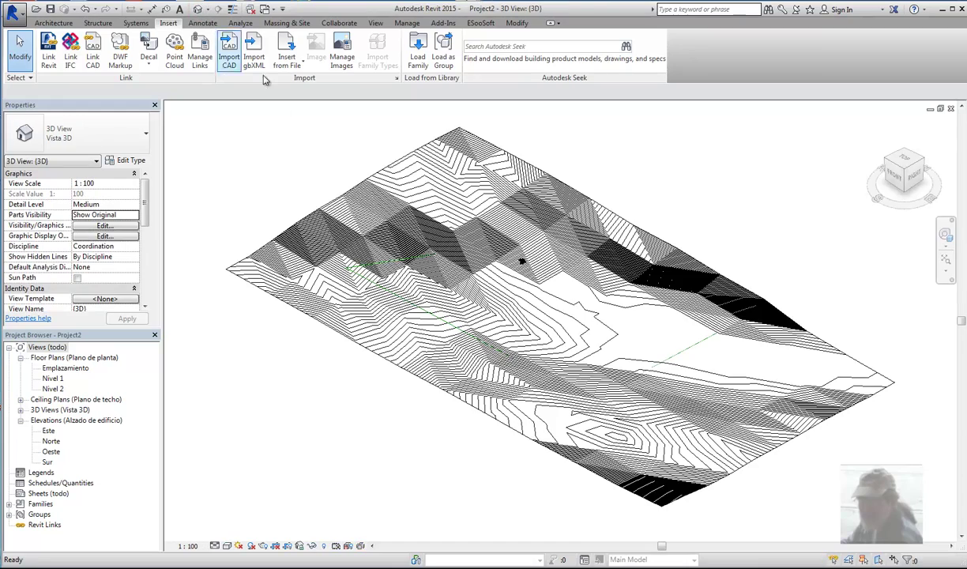
pyautogui.scroll(2, 518, 259)
pyautogui.scroll(2, 524, 268)
pyautogui.scroll(1, 522, 263)
pyautogui.scroll(1, 528, 270)
pyautogui.scroll(2, 549, 298)
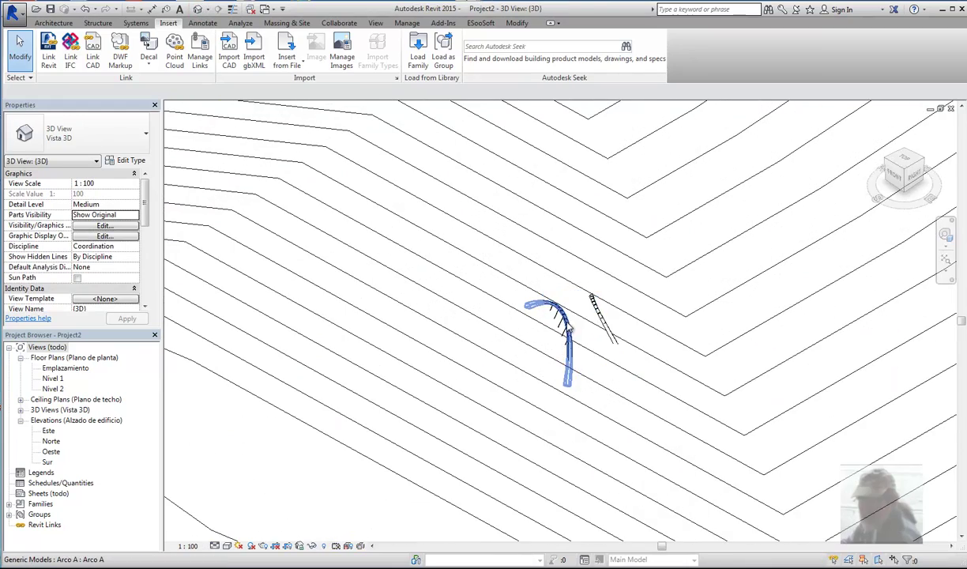
pyautogui.scroll(-2, 564, 316)
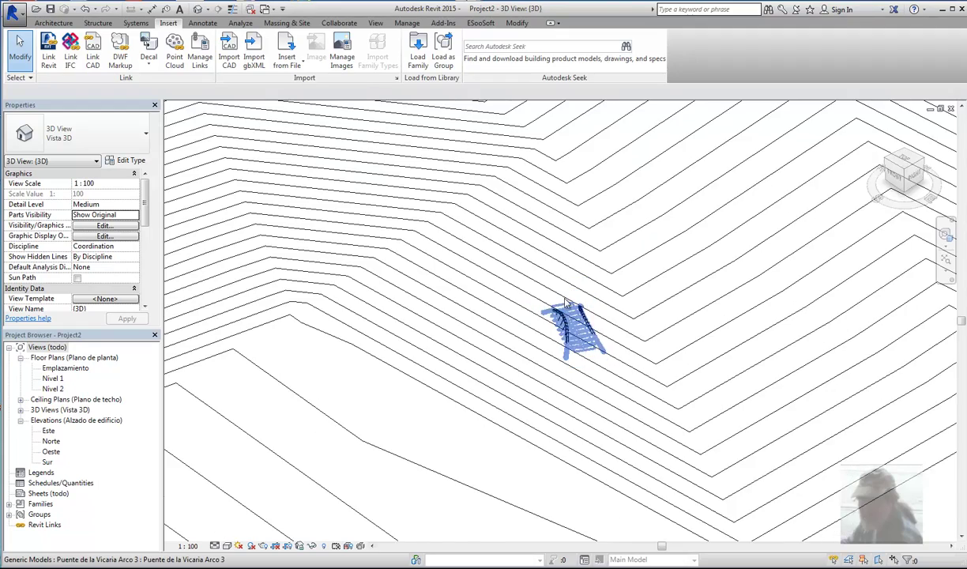
pyautogui.scroll(-2, 565, 272)
pyautogui.scroll(-2, 572, 264)
pyautogui.scroll(-1, 564, 265)
pyautogui.scroll(-1, 564, 269)
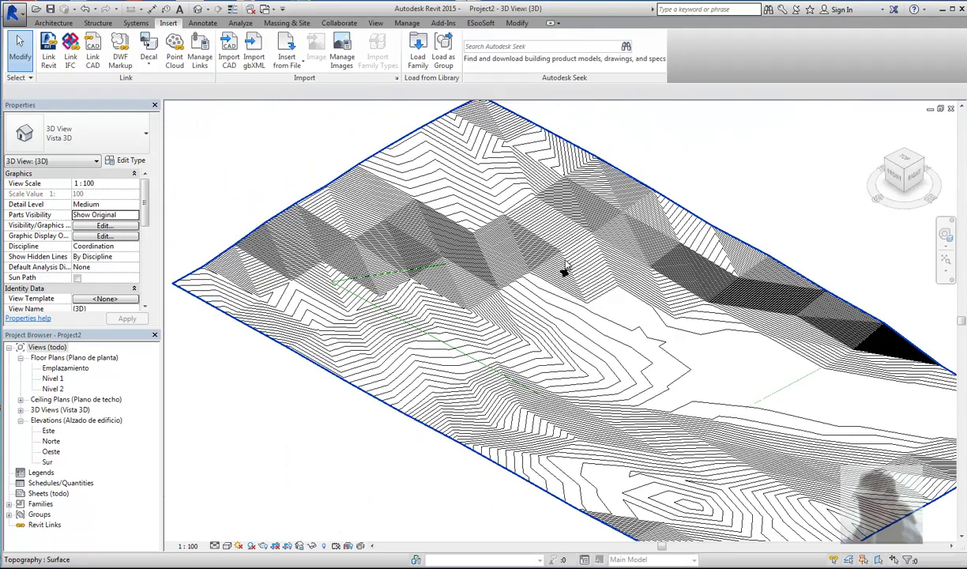
pyautogui.click(895, 179)
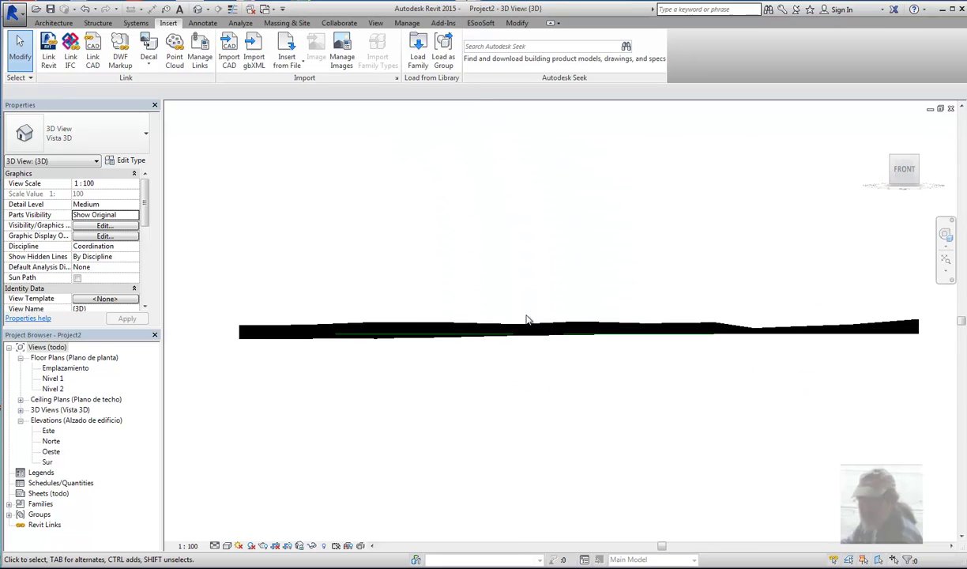
pyautogui.scroll(2, 482, 332)
pyautogui.scroll(3, 486, 344)
pyautogui.scroll(3, 458, 340)
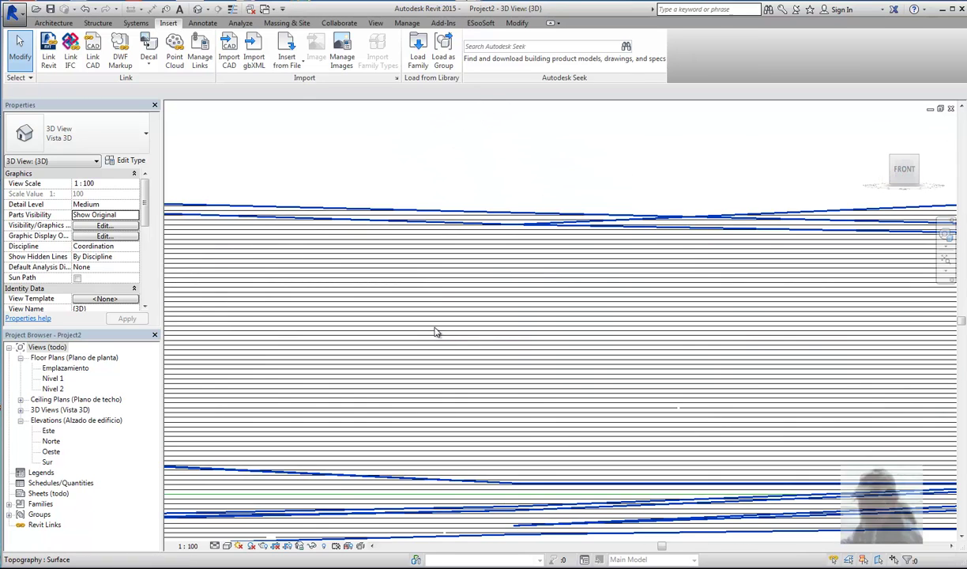
pyautogui.scroll(2, 434, 327)
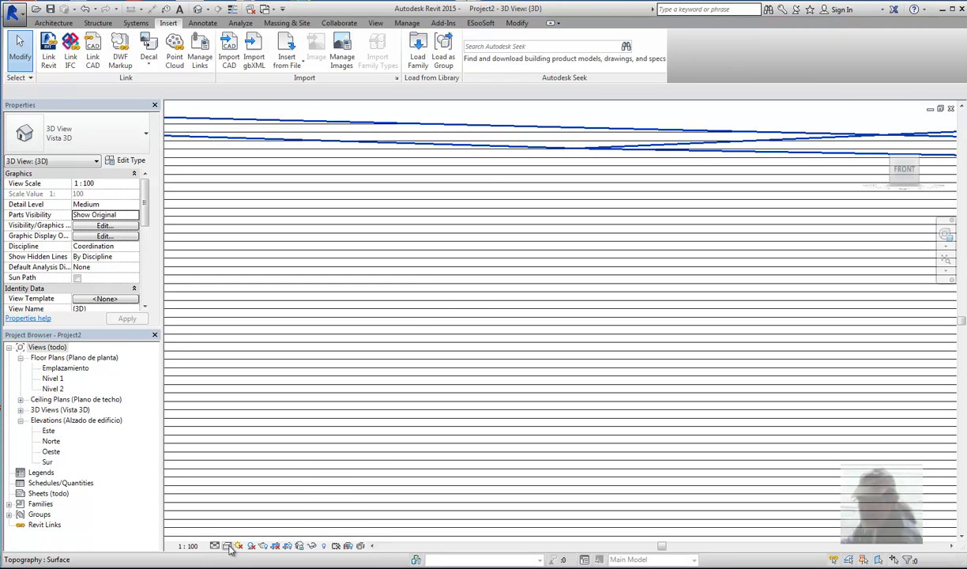
# Step: Display the 3D model in Wireframe and zoom to the bridge from an angled corner view
pyautogui.click(227, 546)
pyautogui.click(252, 476)
pyautogui.scroll(-1, 334, 423)
pyautogui.scroll(-2, 468, 304)
pyautogui.scroll(-1, 482, 288)
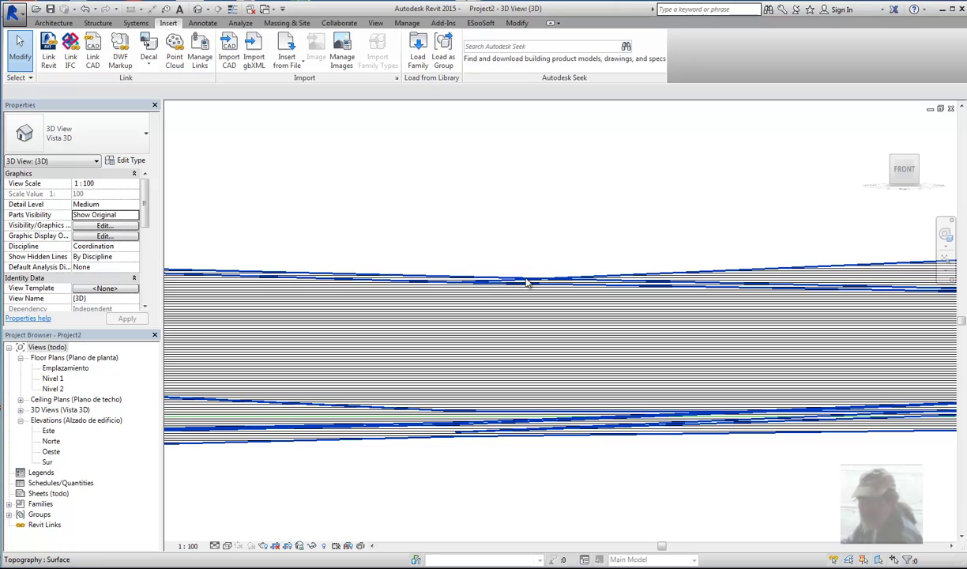
pyautogui.scroll(-1, 553, 273)
pyautogui.scroll(-1, 568, 264)
pyautogui.scroll(-1, 345, 283)
pyautogui.scroll(3, 203, 329)
pyautogui.scroll(1, 204, 328)
pyautogui.scroll(2, 204, 328)
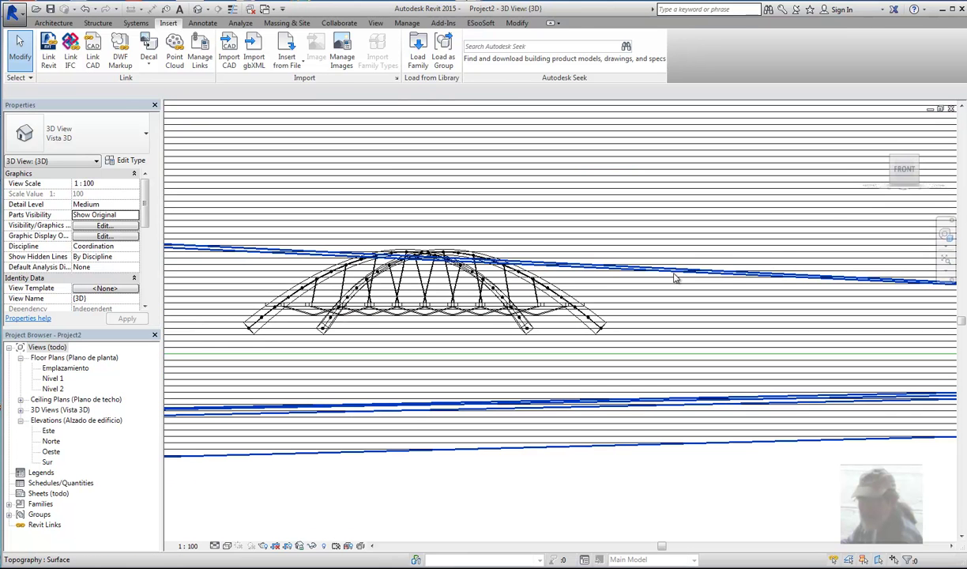
pyautogui.click(916, 159)
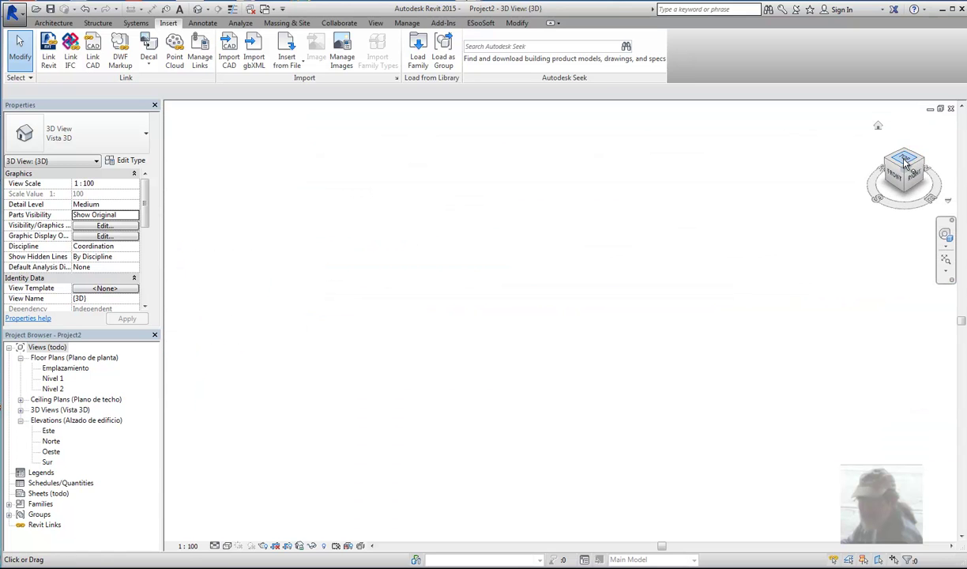
pyautogui.scroll(2, 537, 277)
pyautogui.scroll(4, 531, 282)
pyautogui.scroll(4, 529, 283)
pyautogui.scroll(3, 529, 286)
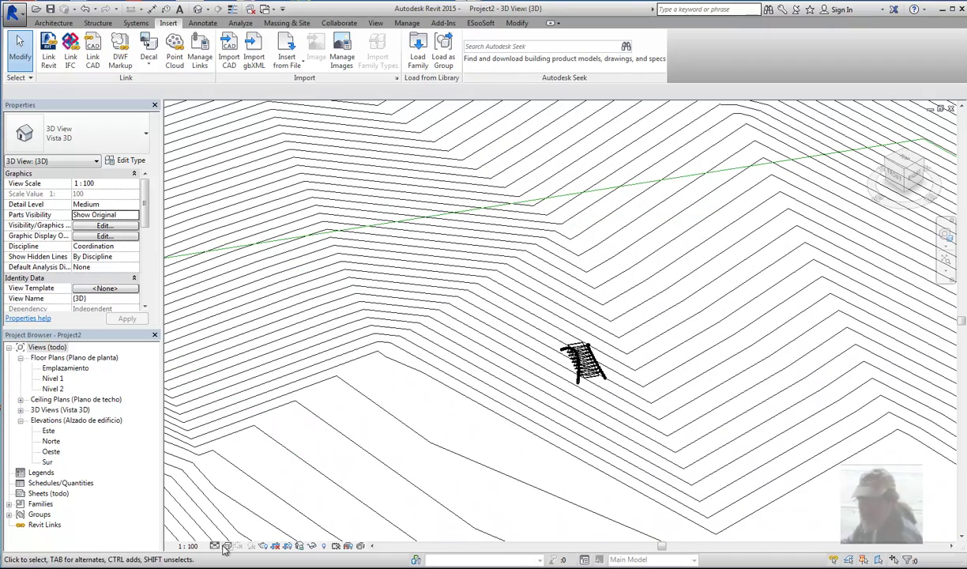